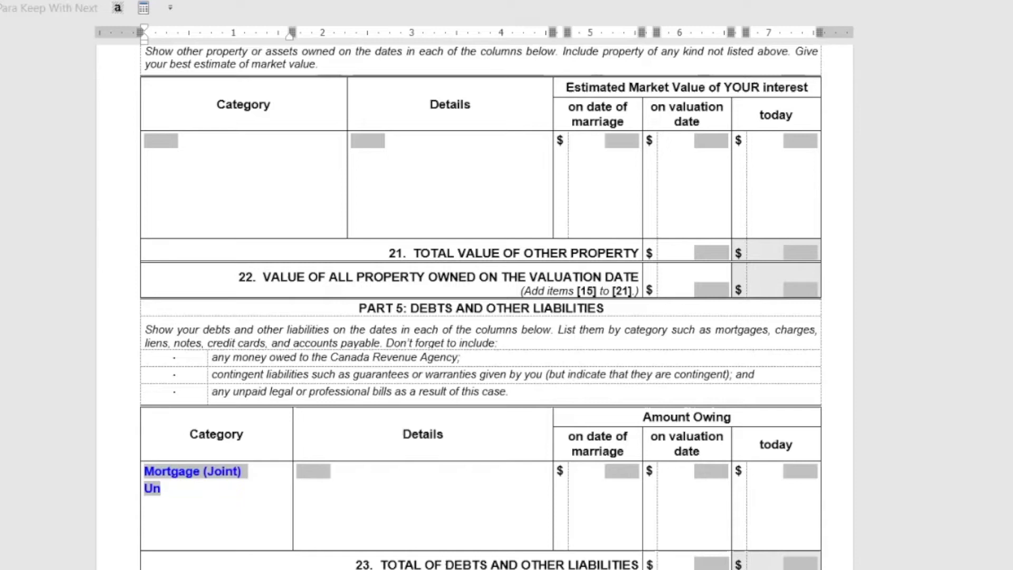
Complete the second debt category below Mortgage (Joint) in Part 5 as "Unsecured LoC".
text(secured Li)
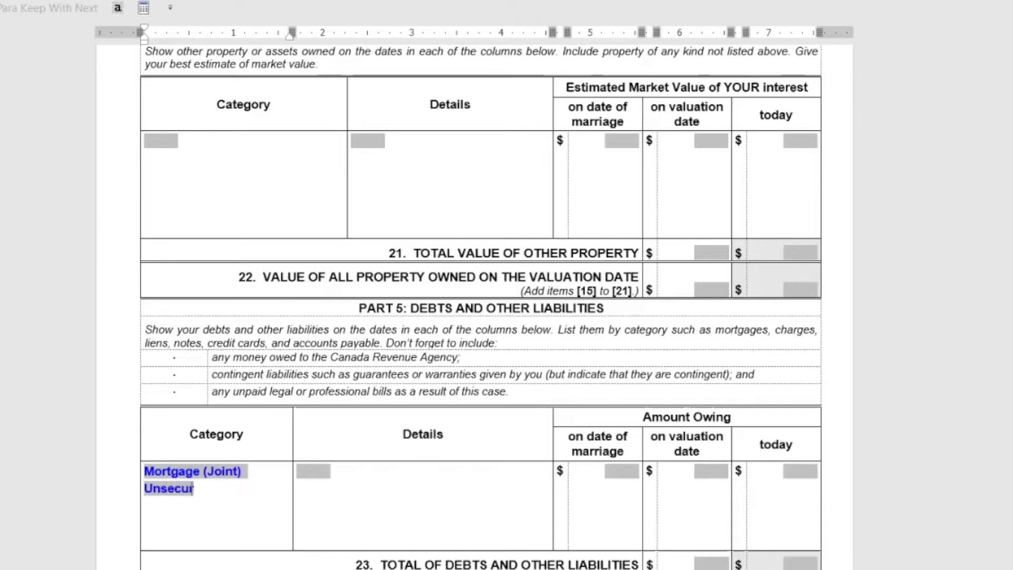
key(BackSpace)
text(oC)
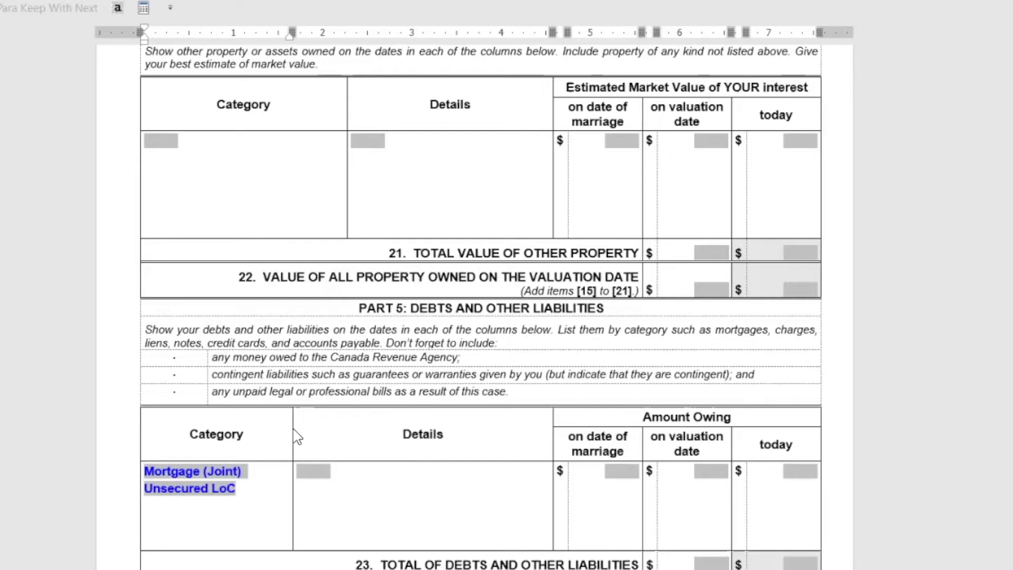
Enter "TD Bank" and the account digits as the details of the Part 5 mortgage debt.
key(Tab)
scroll(297, 437, up, 3)
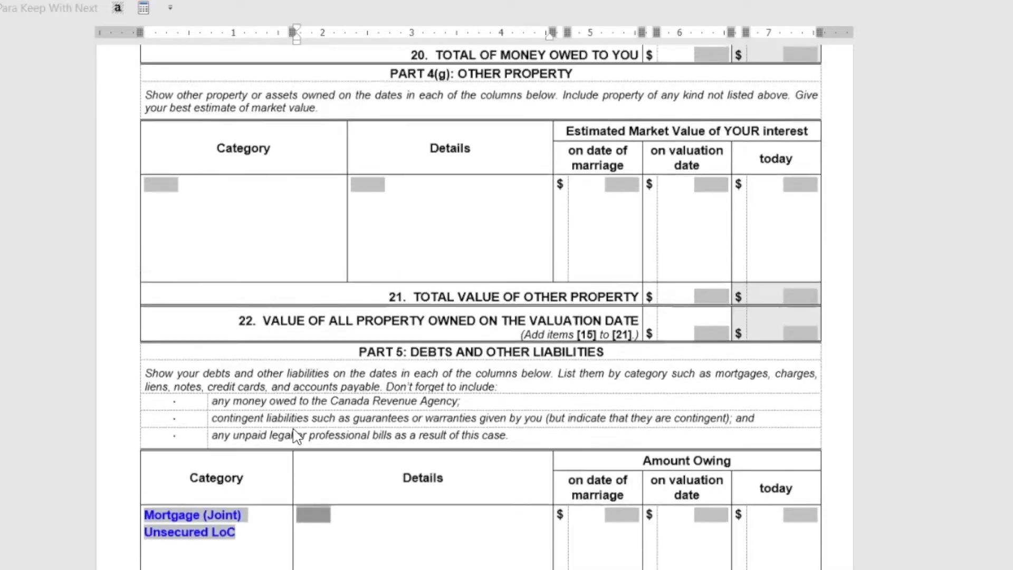
scroll(297, 437, down, 4)
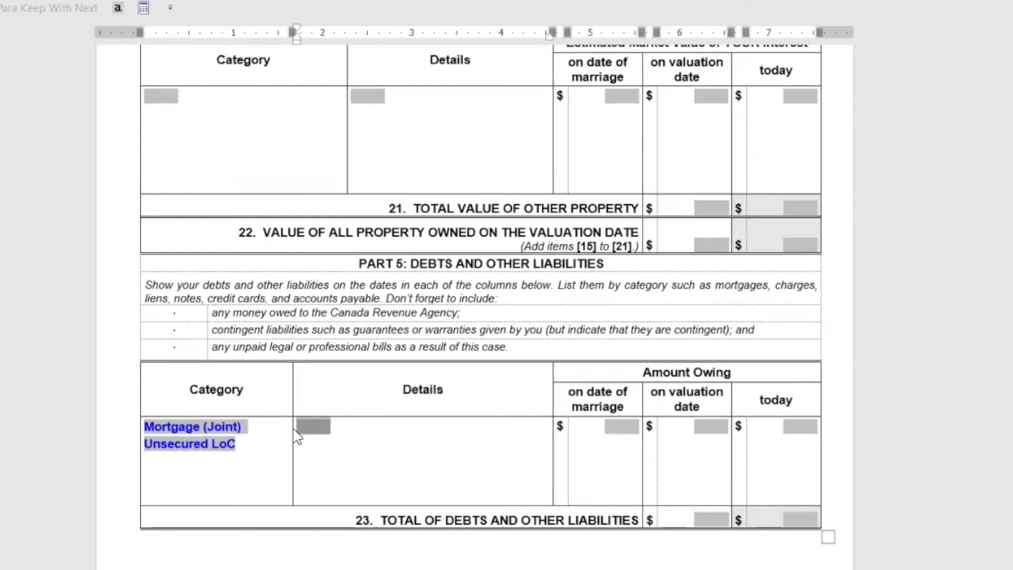
text(TD Bank)
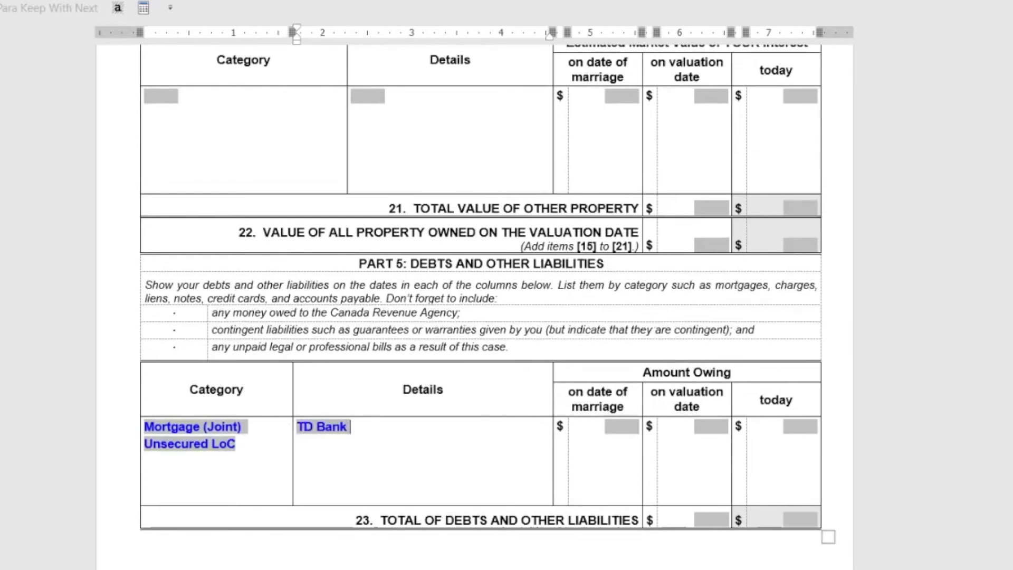
text( 2345)
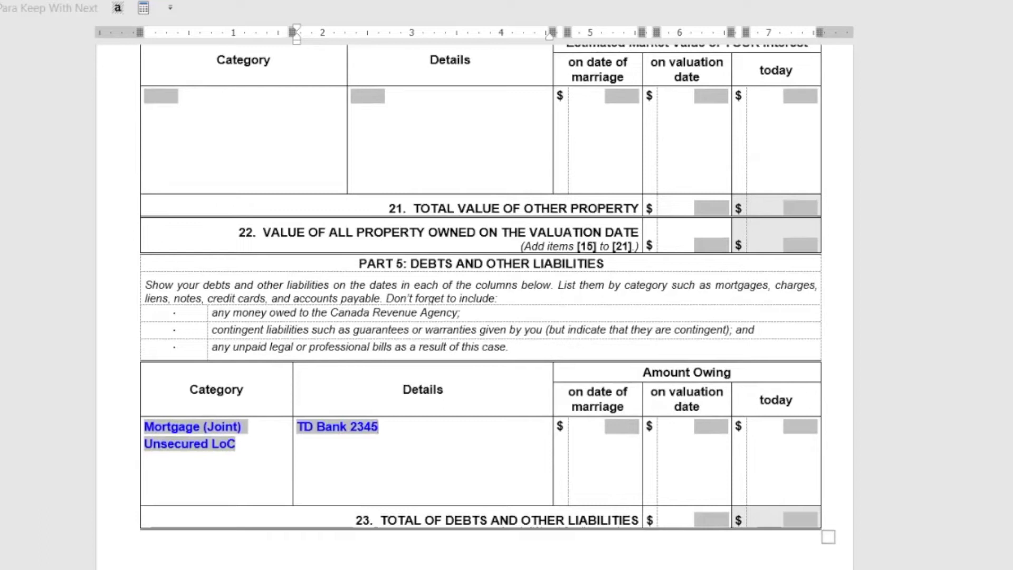
Enter $500 as today's value of the TD Bank chequing account in Part 4(c).
scroll(410, 422, up, 15)
scroll(392, 425, up, 10)
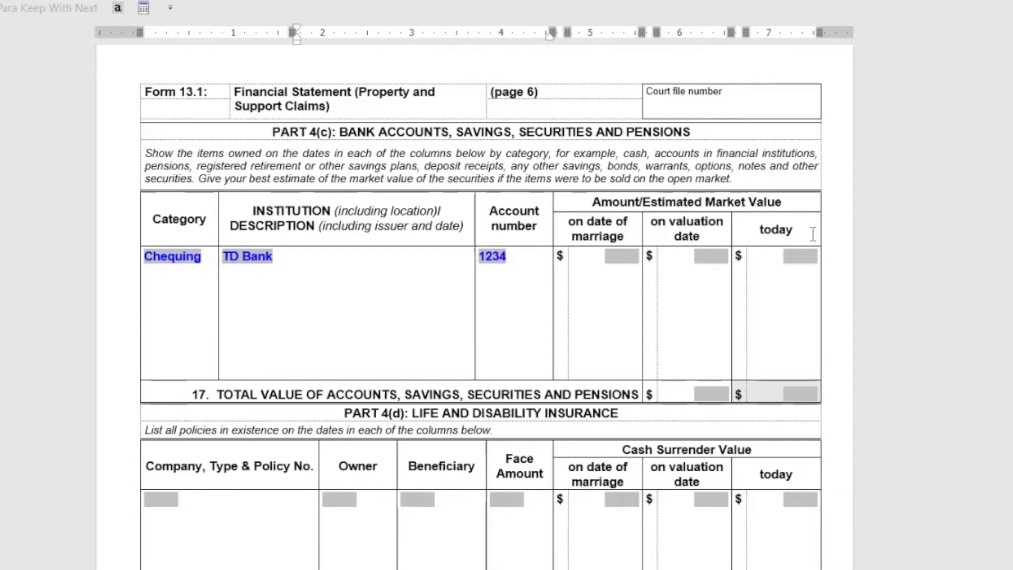
click(801, 258)
text($500)
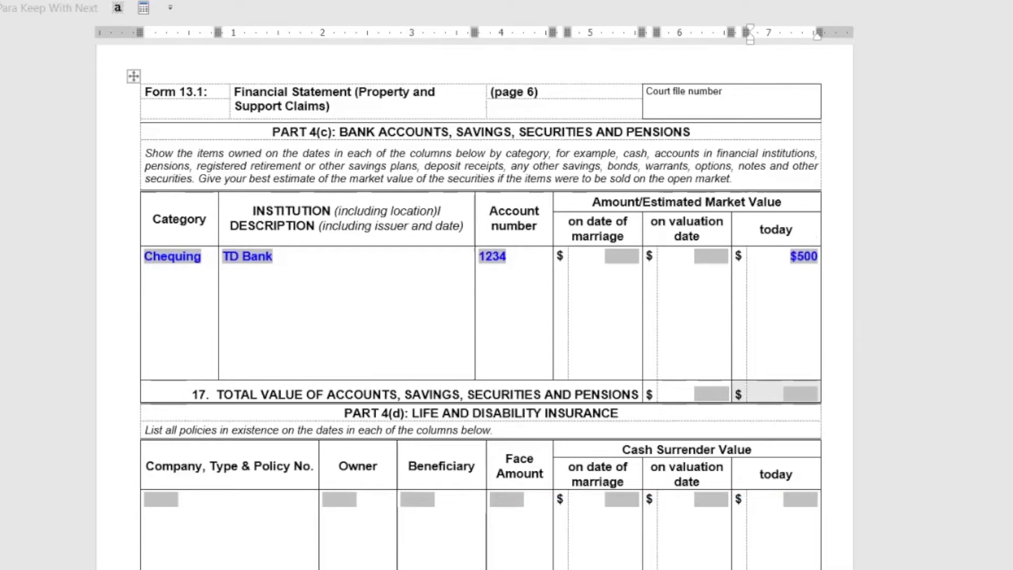
Switch to the APRICOT document in Google Docs and place the PRIOR EMPLOYMENT heading one blank line below Cryptocurrency.
mouse_move(696, 567)
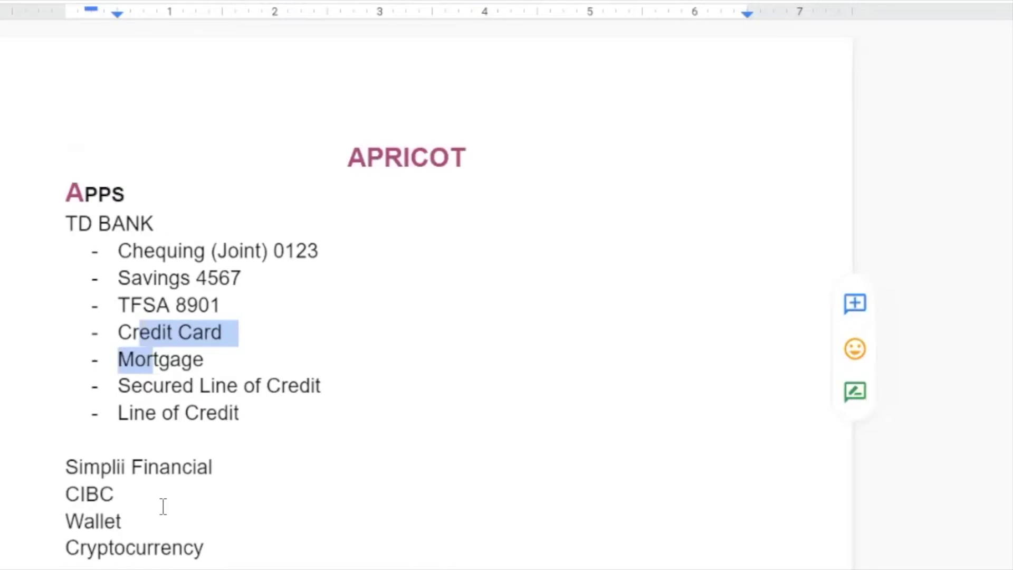
scroll(163, 507, down, 4)
click(174, 387)
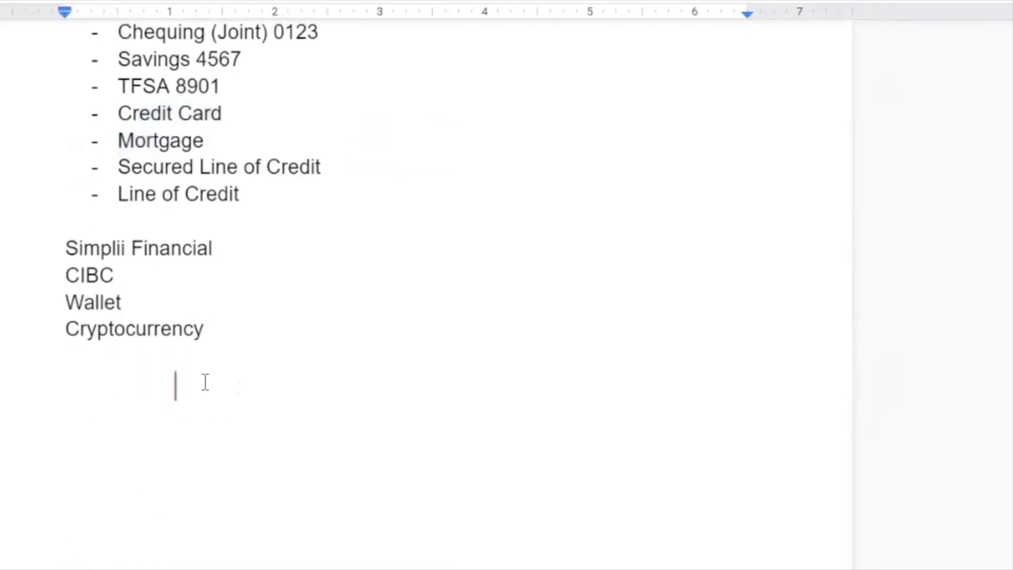
key(BackSpace)
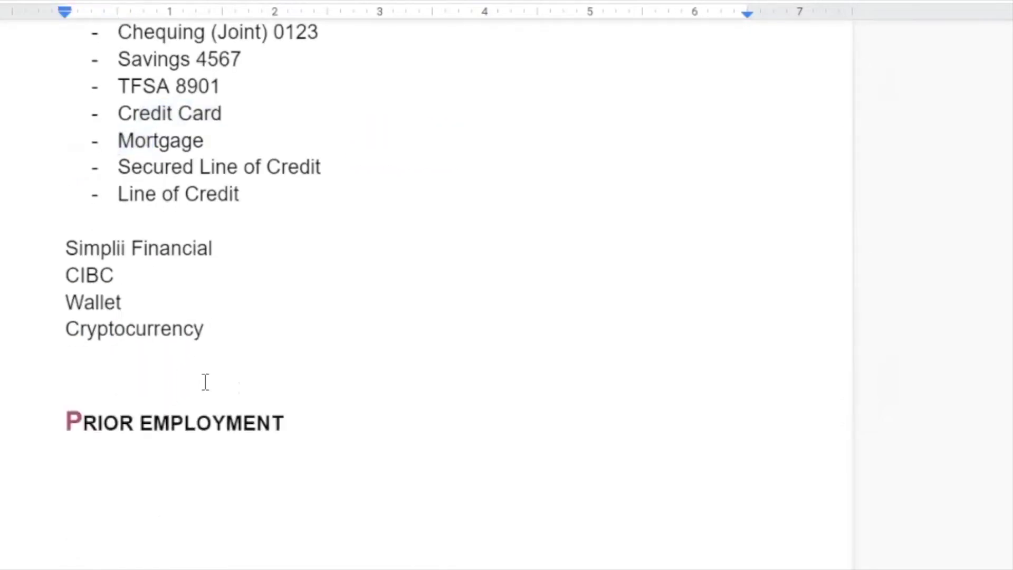
key(Delete)
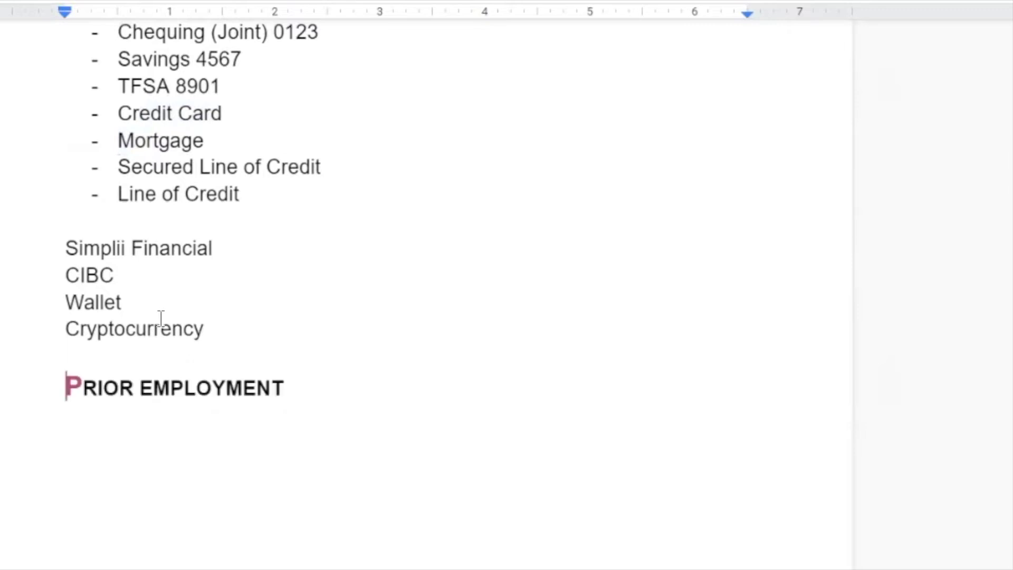
Add the entry "LIRA - Scotiabank" with the account digits under the PRIOR EMPLOYMENT heading.
scroll(161, 319, up, 4)
scroll(303, 215, down, 4)
click(100, 423)
scroll(509, 256, down, 4)
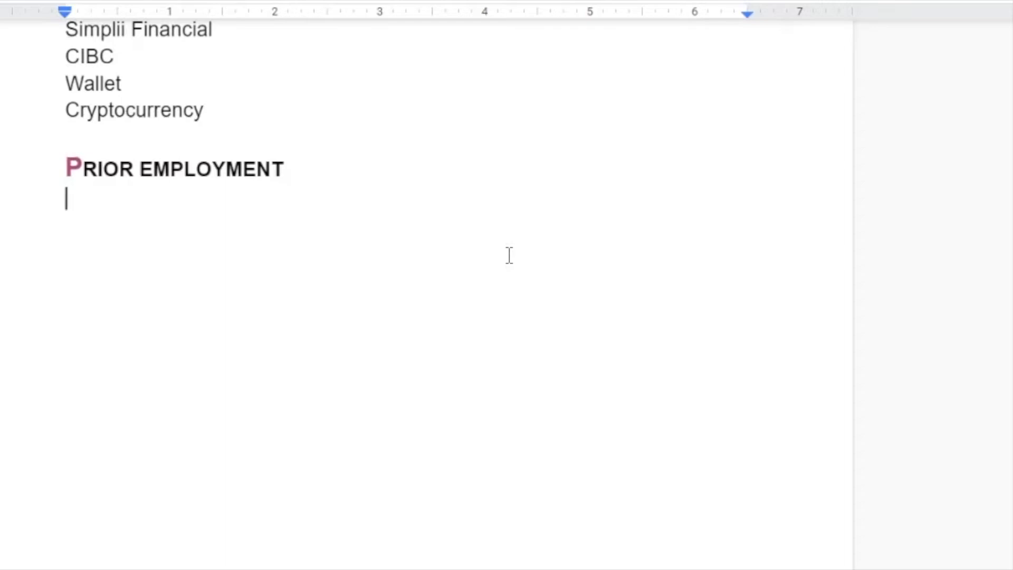
text(LIRA)
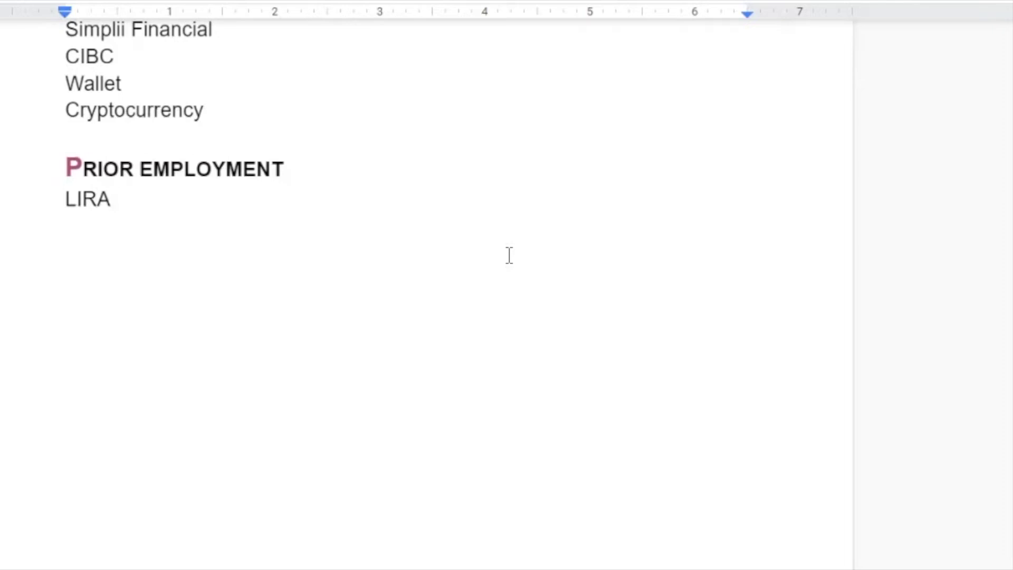
text(- Scotia)
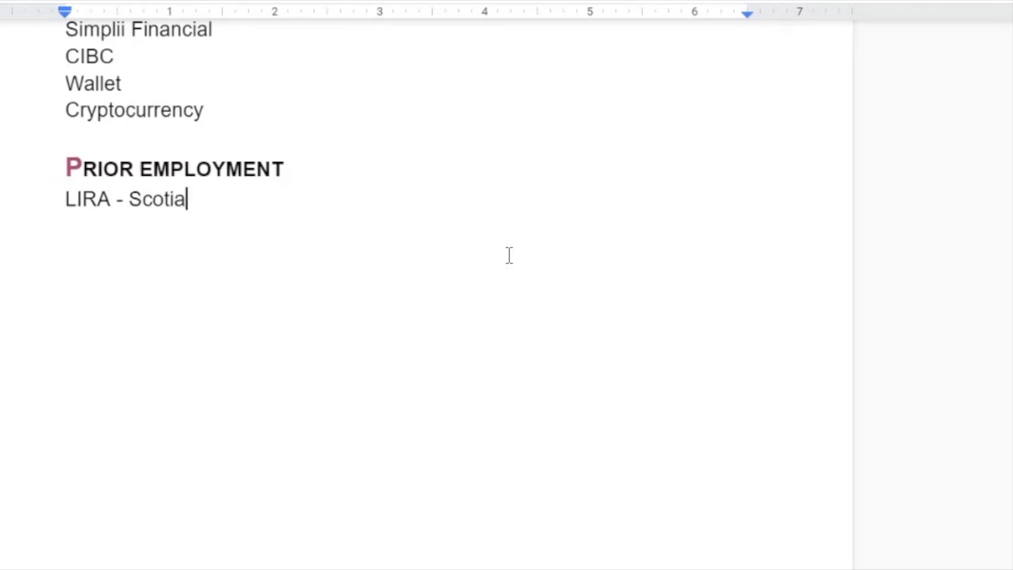
text(bank )
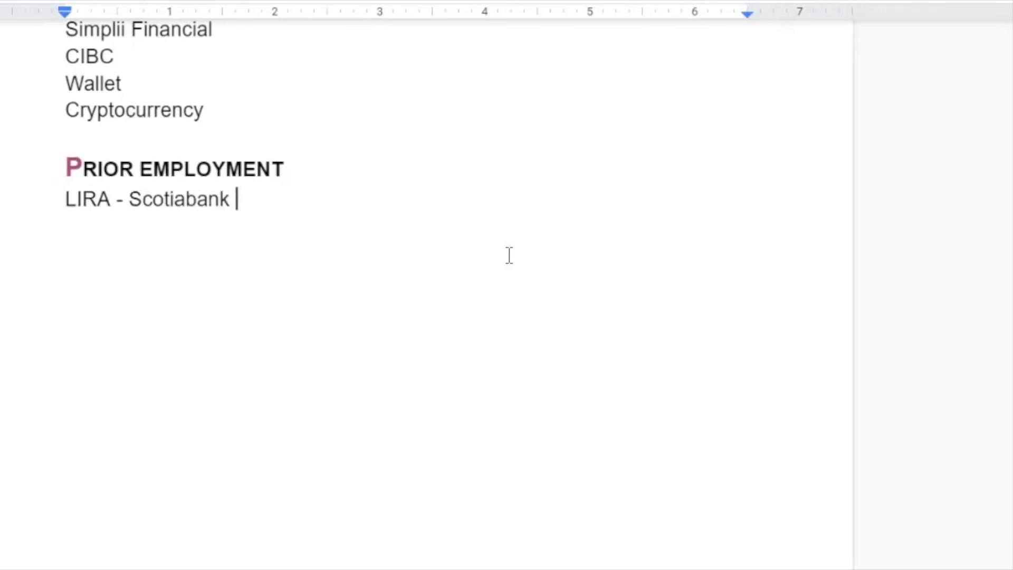
text(55)
key(BackSpace)
text(678)
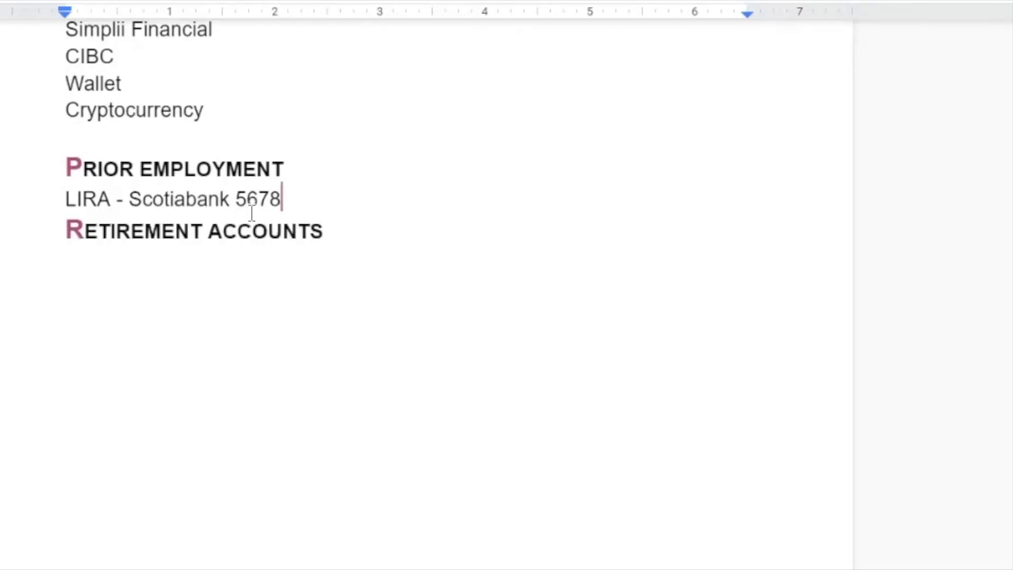
Insert a blank line between the LIRA entry and the RETIREMENT ACCOUNTS heading.
key(Return)
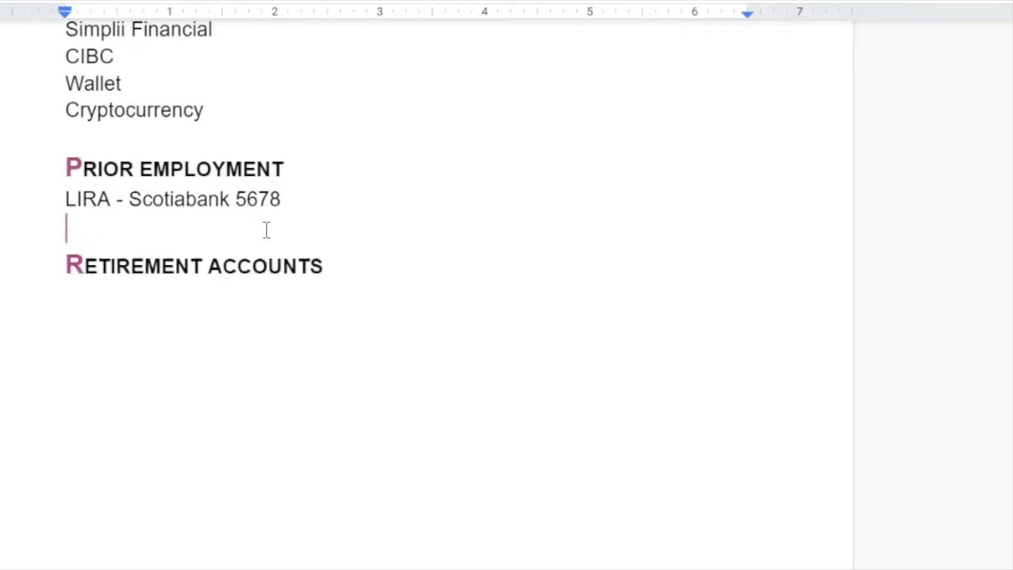
scroll(288, 232, up, 2)
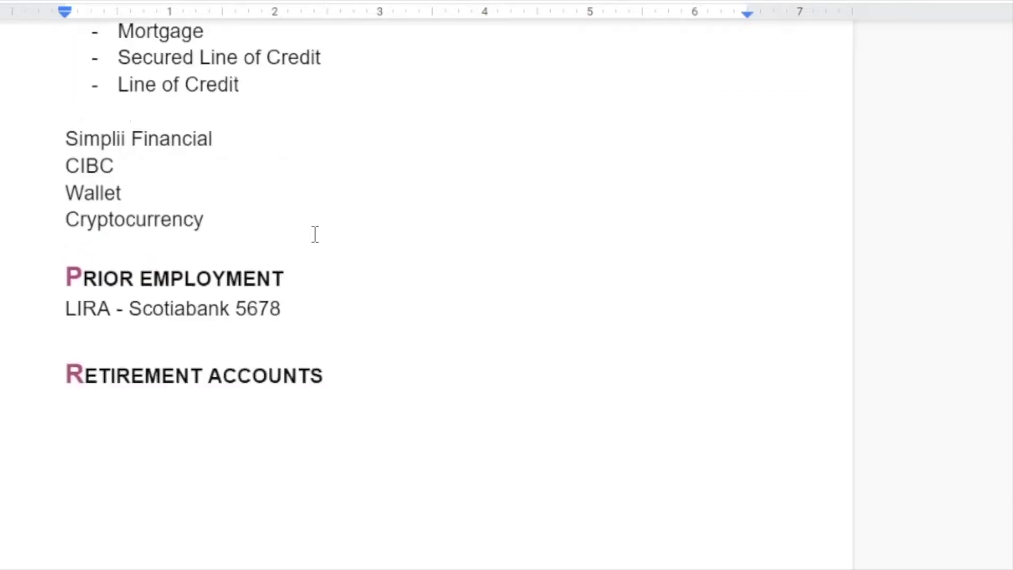
scroll(311, 233, up, 2)
scroll(314, 233, down, 2)
key(Return)
key(BackSpace)
List RRSP and Pension on separate lines under RETIREMENT ACCOUNTS, followed by a blank line.
scroll(395, 403, up, 4)
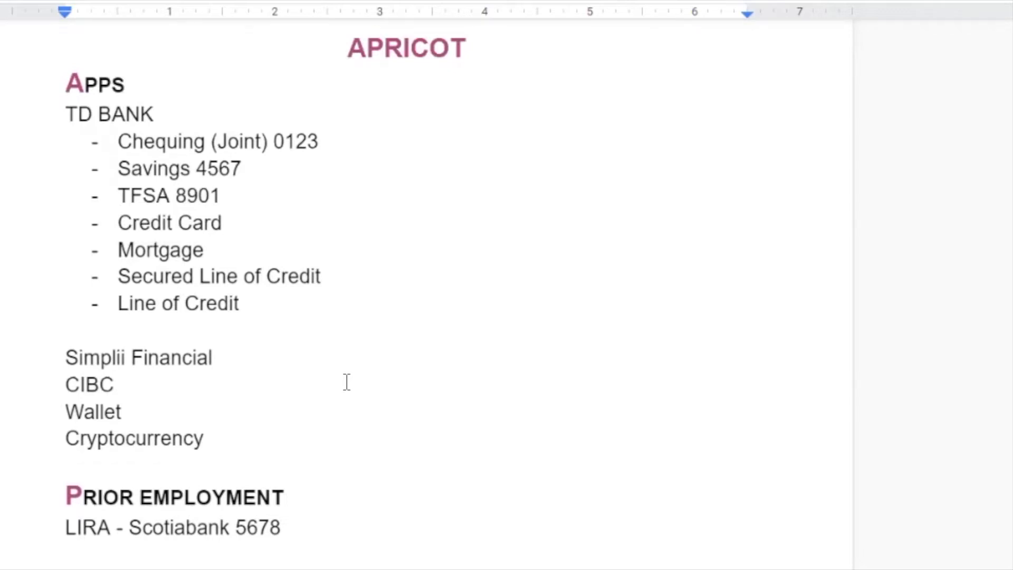
scroll(347, 381, down, 2)
scroll(503, 422, down, 2)
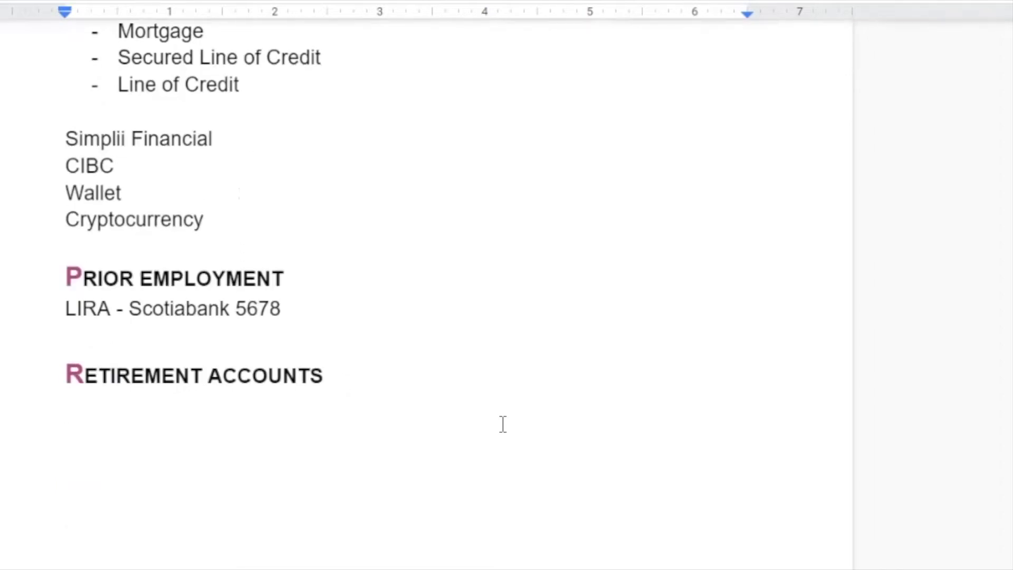
text(RRSP)
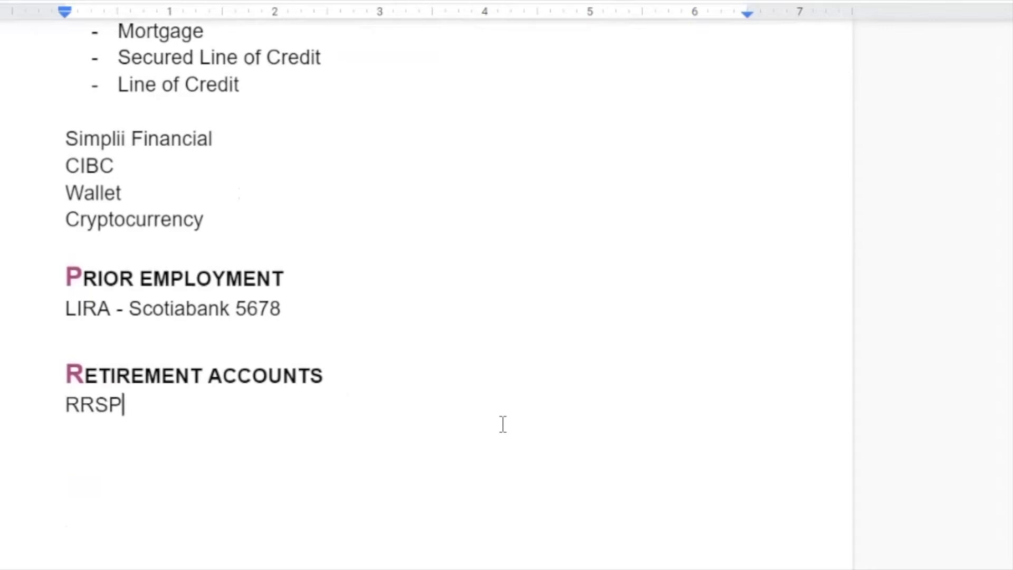
key(Return)
text(Pension)
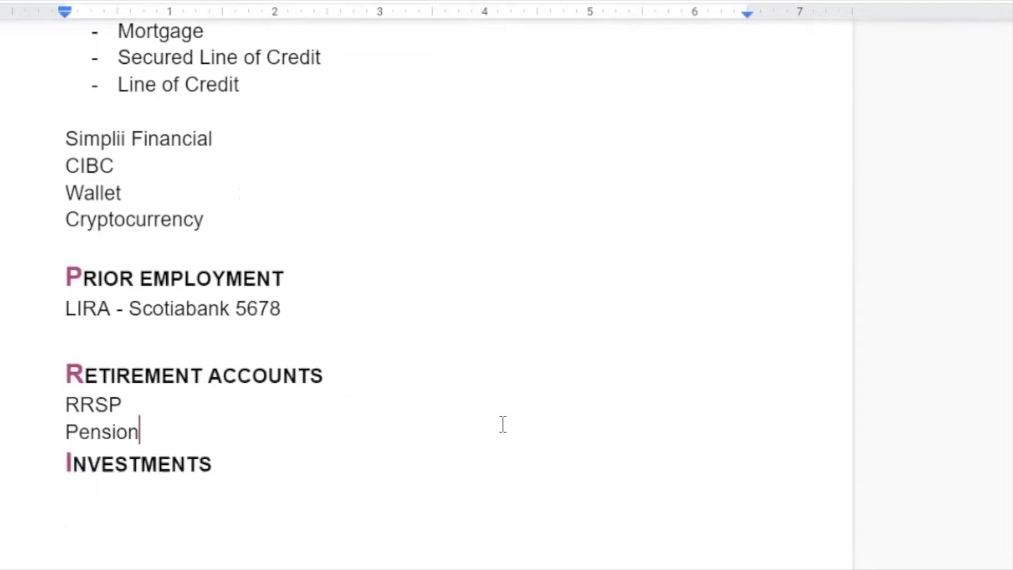
key(Return)
Add "Brokerage Accounts" as the first entry under the INVESTMENTS heading.
scroll(439, 353, up, 6)
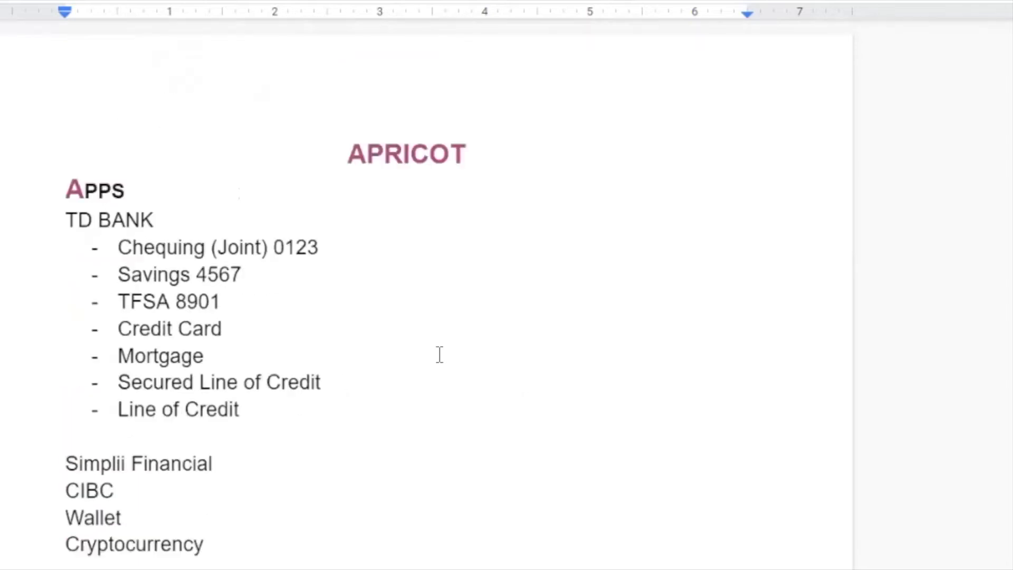
scroll(380, 216, down, 10)
click(181, 309)
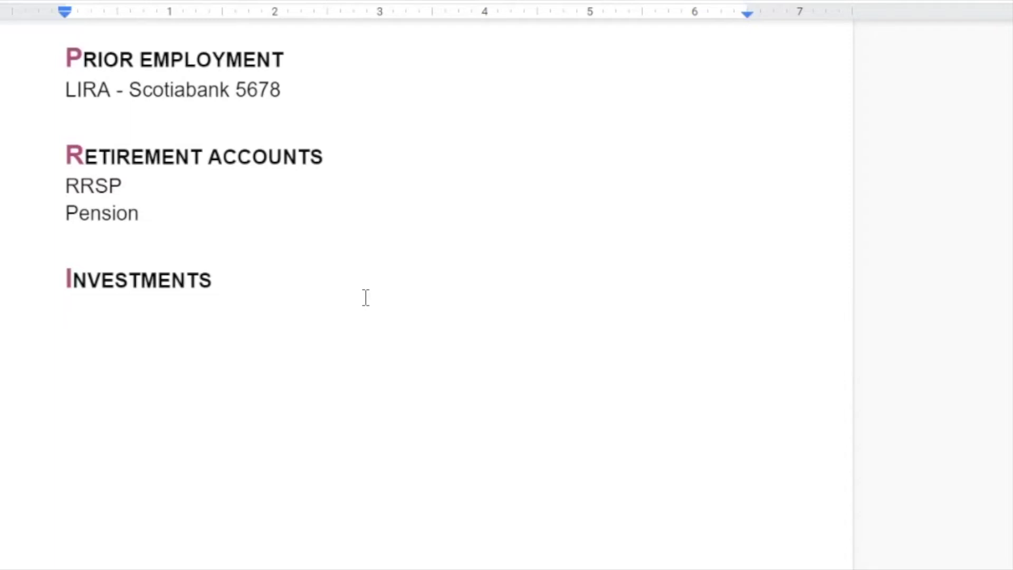
text(Brokerage)
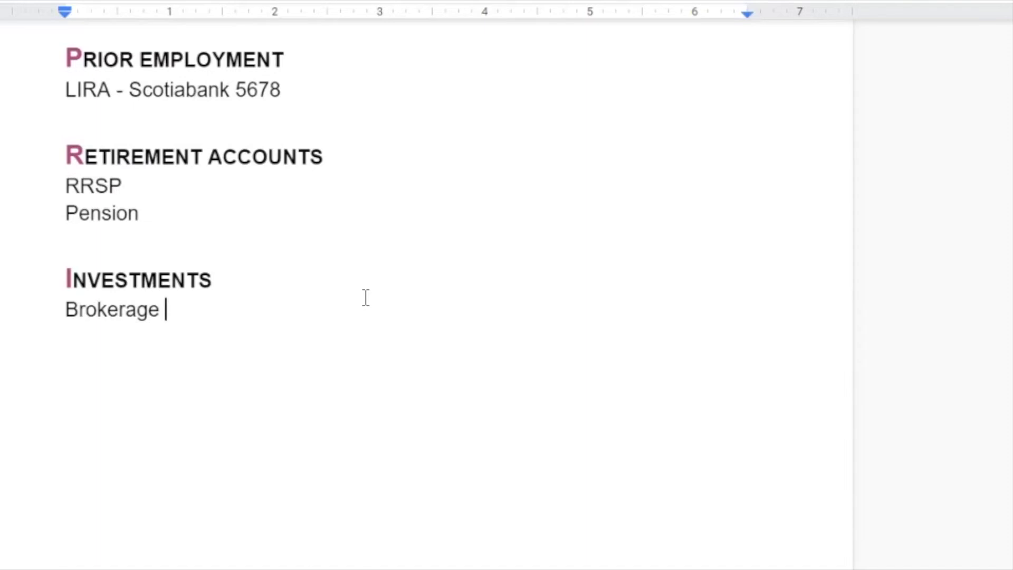
key(Return)
key(BackSpace)
text(Accuonts)
key(BackSpace)
key(BackSpace)
key(BackSpace)
key(BackSpace)
key(BackSpace)
text(ounts)
Add "Bonds (Canada, Ontario)" on a new line below Brokerage Accounts.
key(Return)
text(Bond)
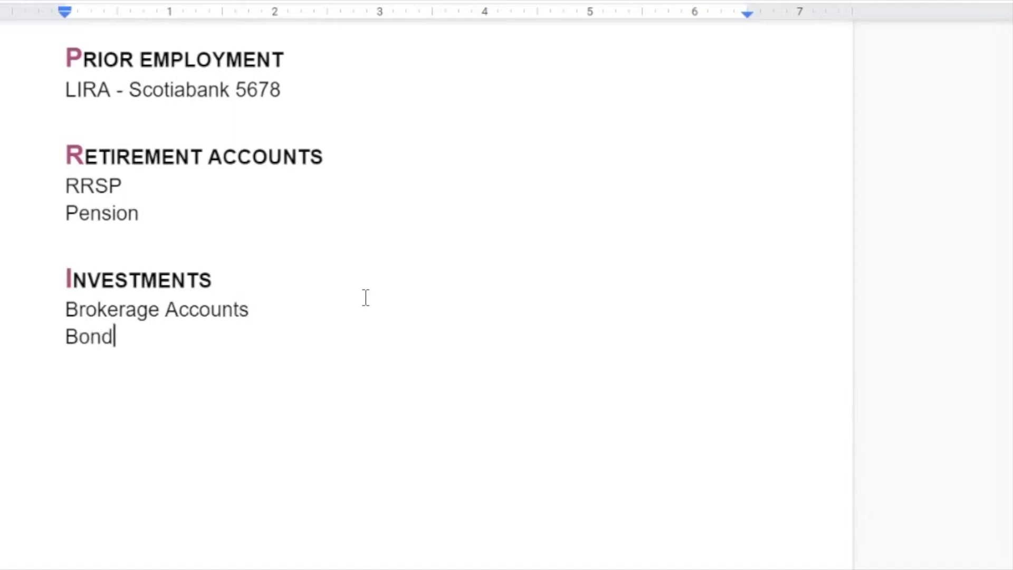
text(s (Canada)
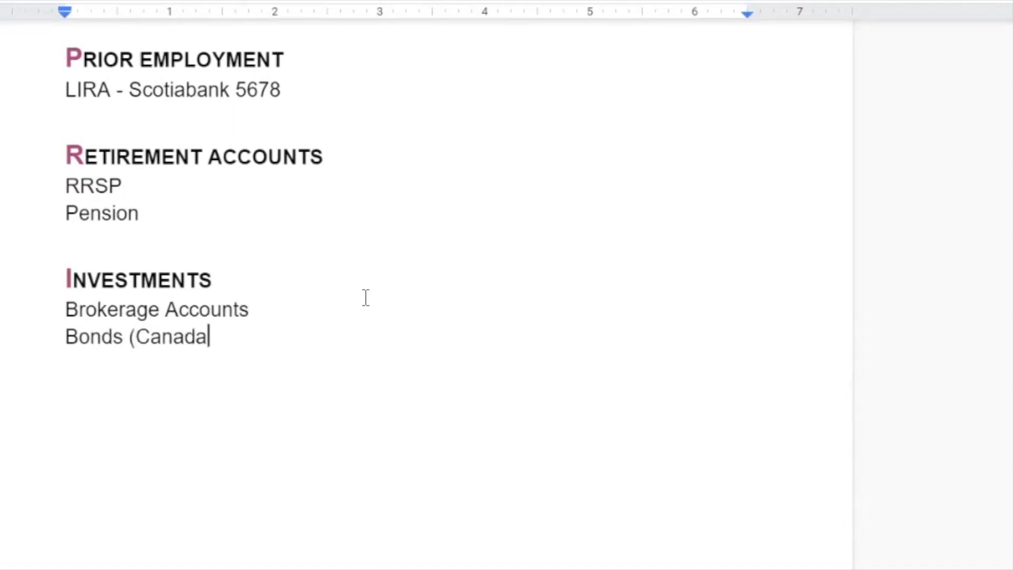
text(, Ontario))
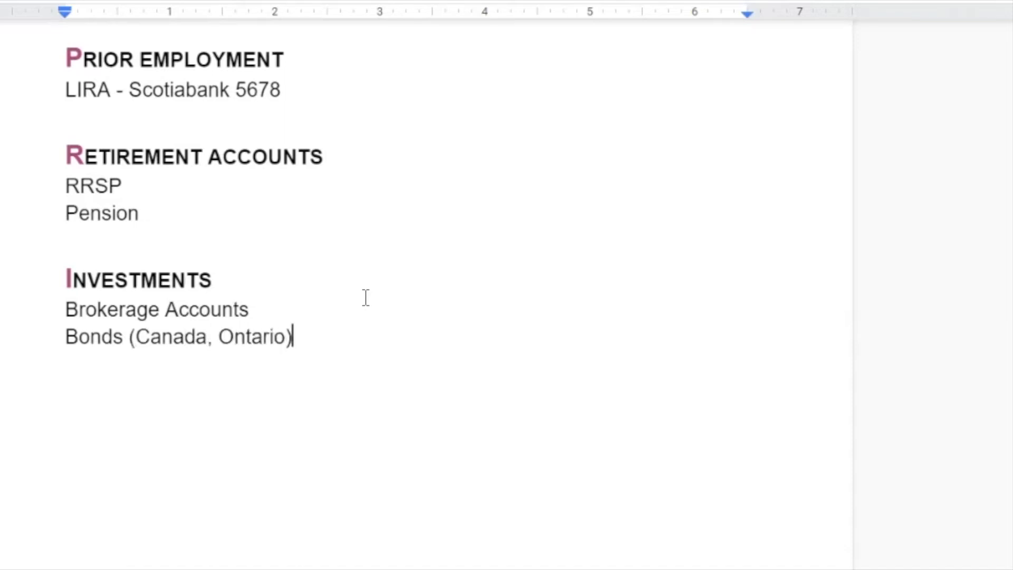
Add Cryptocurrency and TFSA as separate lines below the bonds entry, followed by a blank line.
key(Return)
text(Crypto)
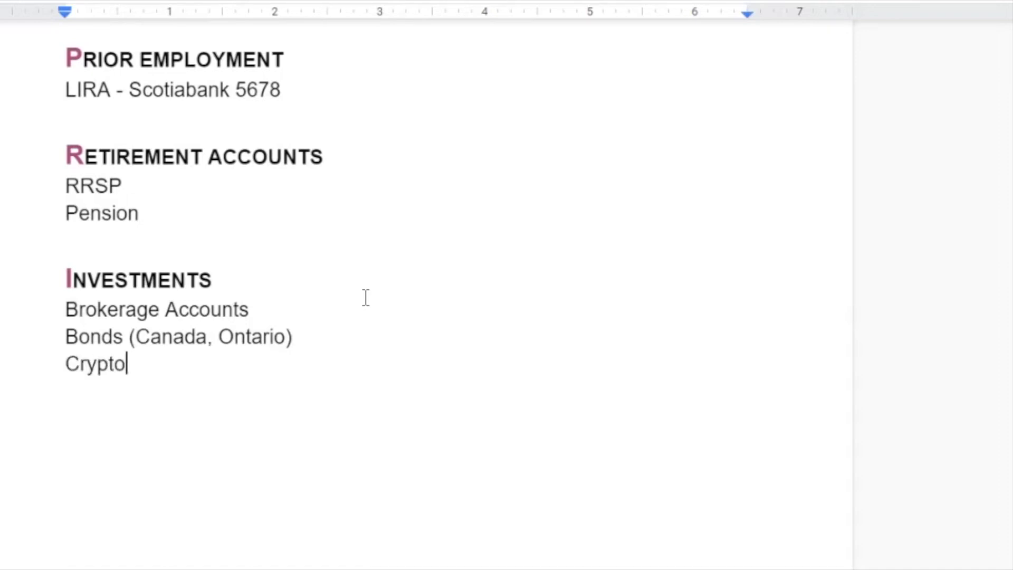
text(currency)
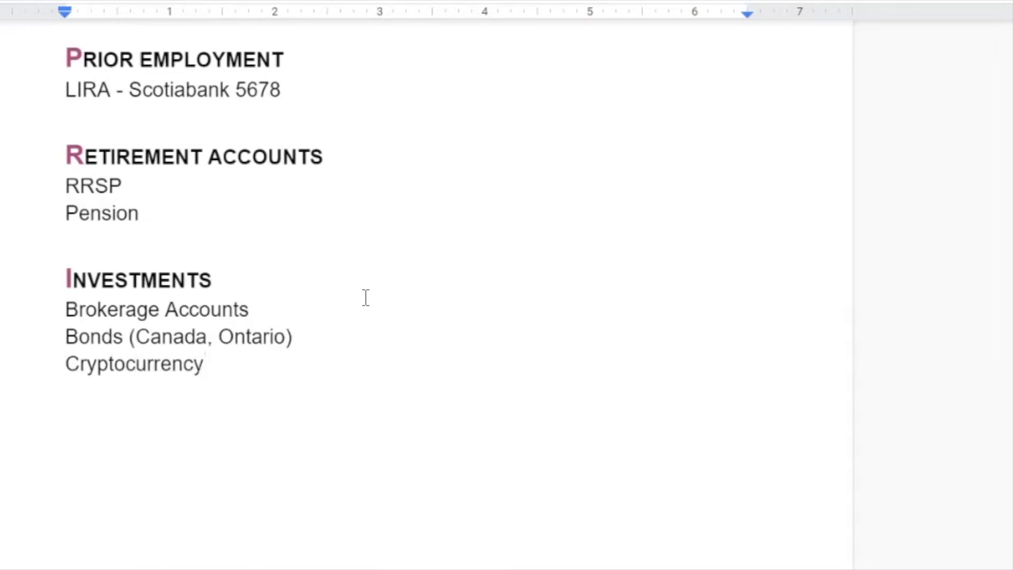
key(Return)
text(TFSA)
key(Return)
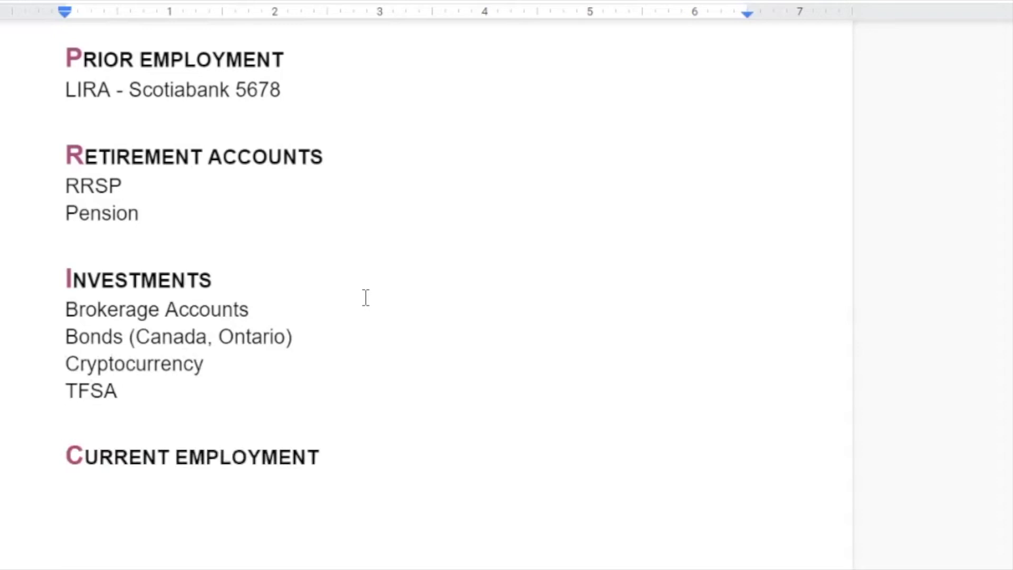
Add "RRSP account, savings - employer matching" as the first entry under the CURRENT EMPLOYMENT heading.
scroll(336, 293, down, 4)
click(134, 278)
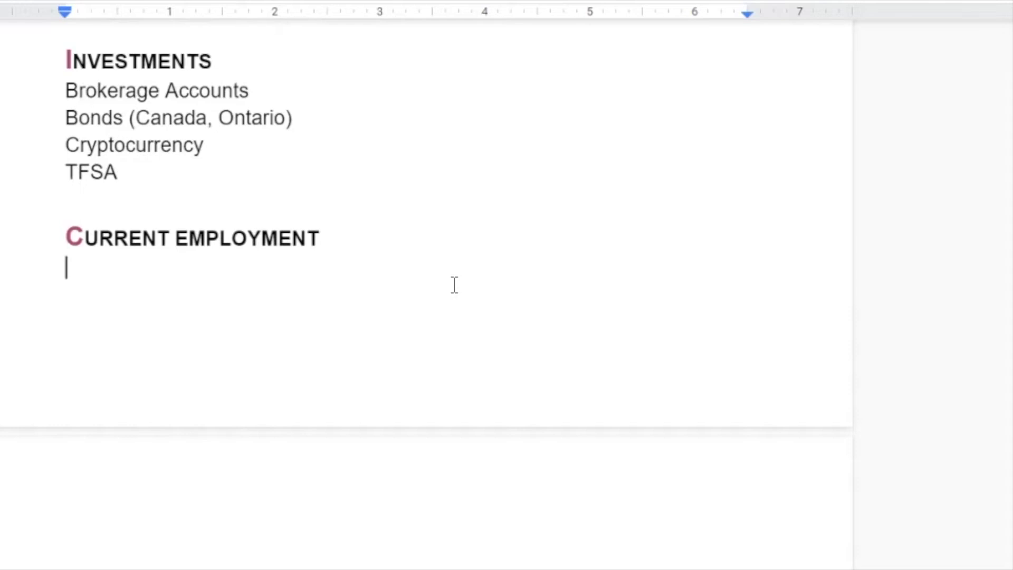
text(RRSP a)
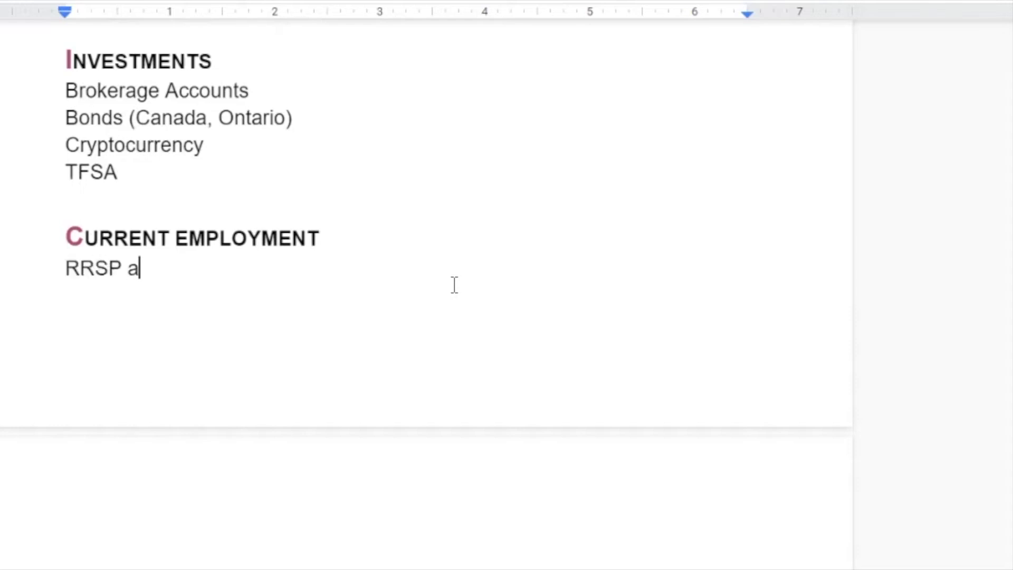
text(ccount)
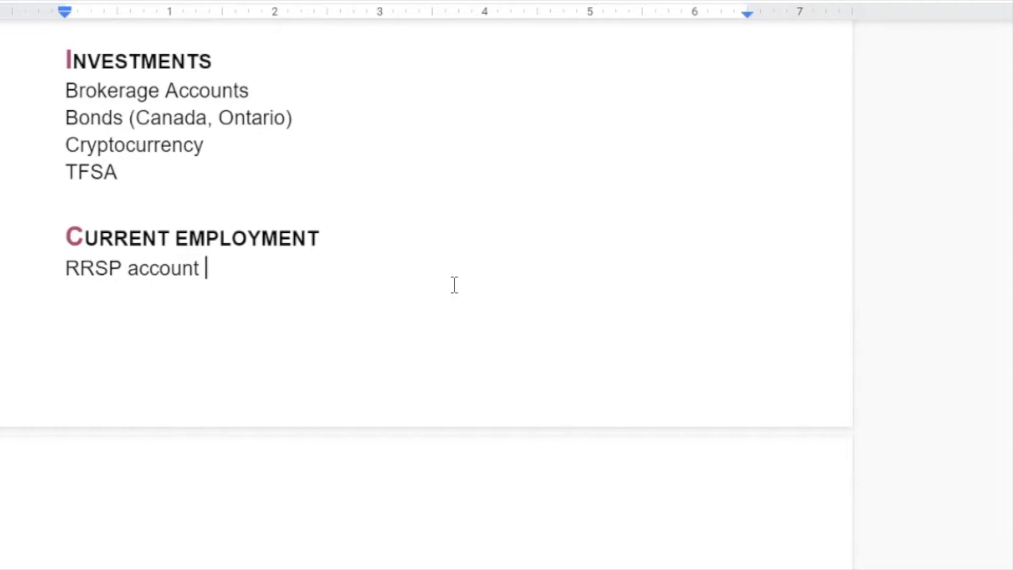
text(, s)
key(BackSpace)
key(BackSpace)
text(, savin)
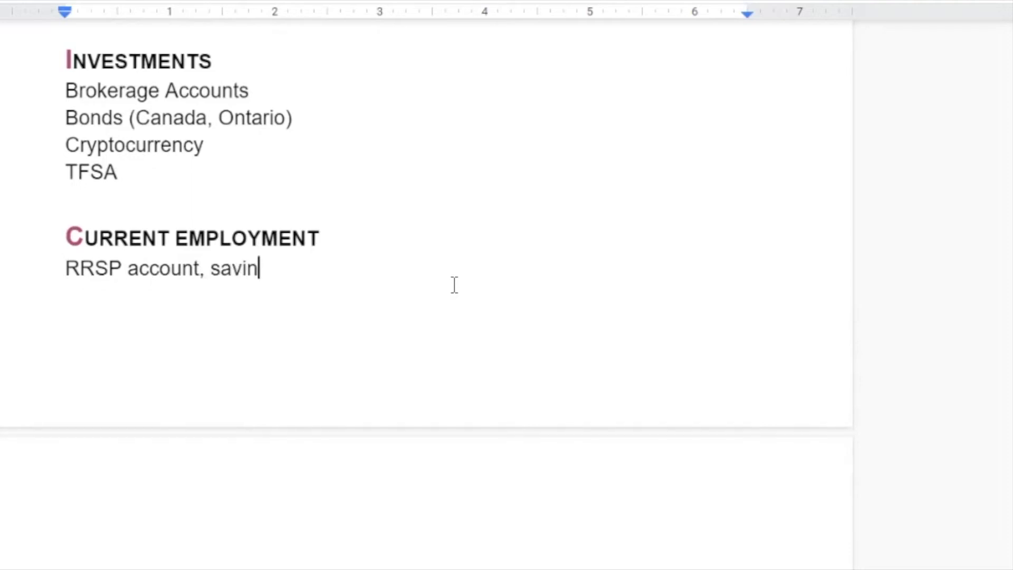
text(gs - employer)
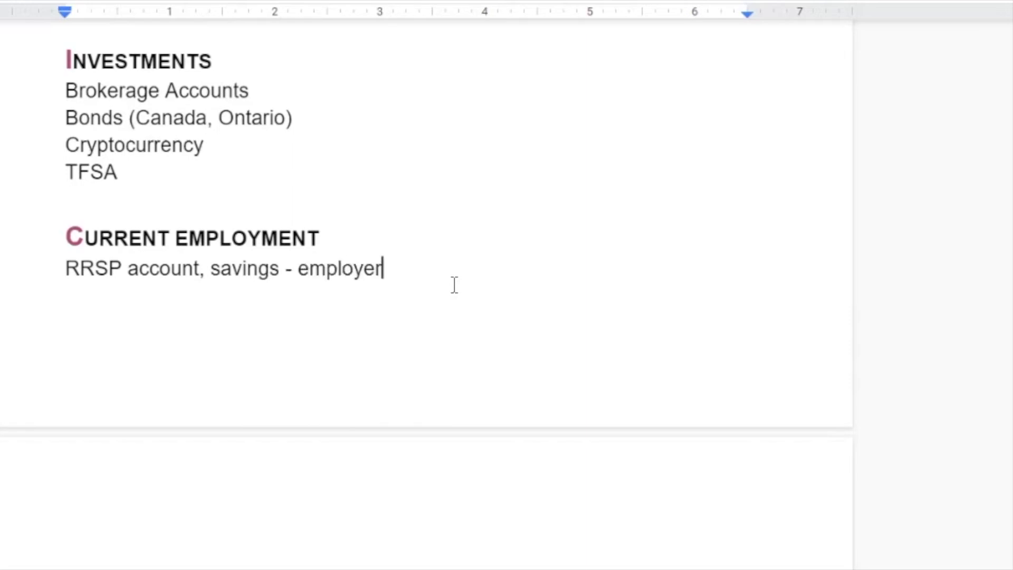
text( matching)
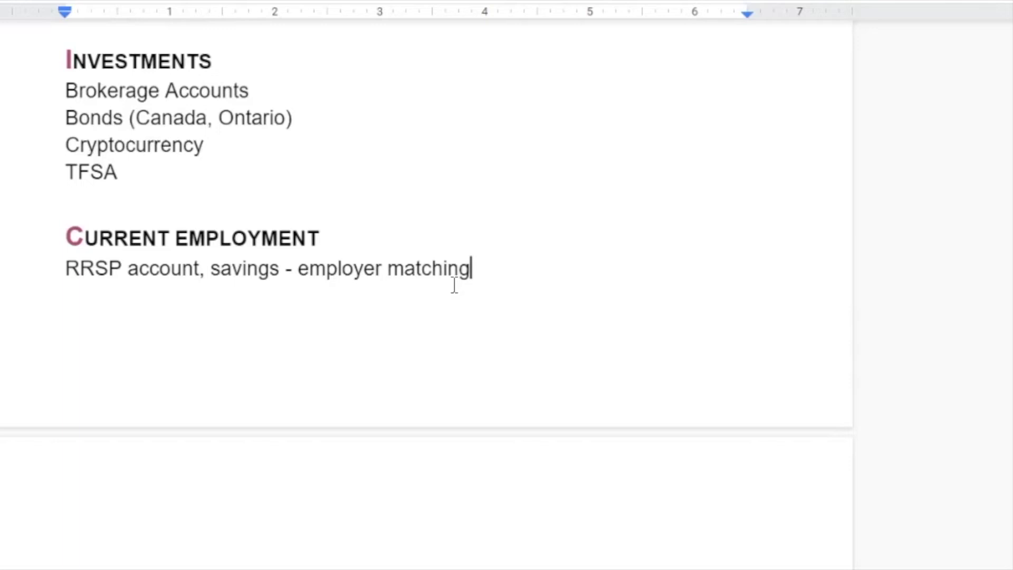
Add DPSP on the line below the RRSP entry and ESOP at the start of the following page.
key(Return)
text(DPSP)
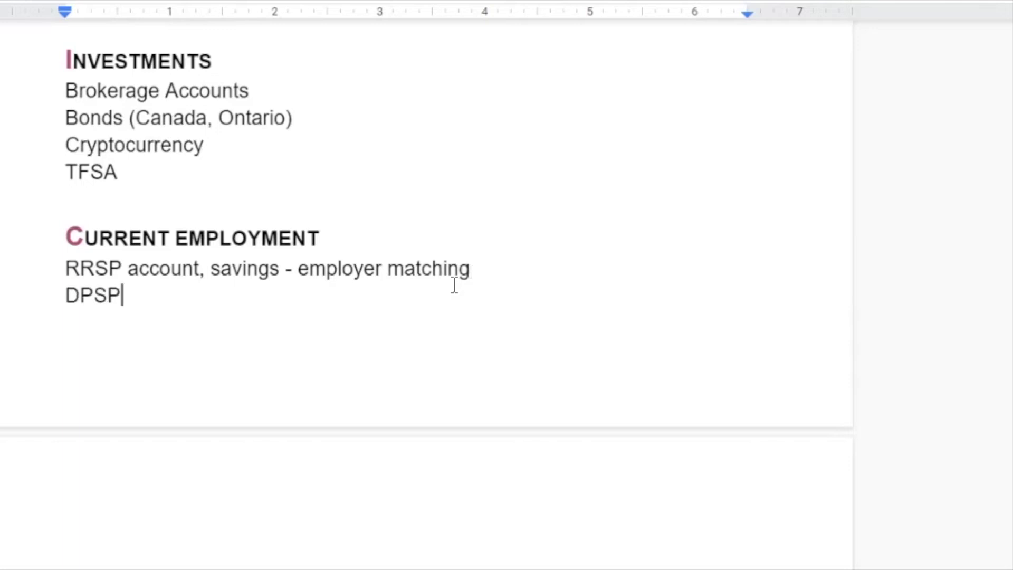
key(Left)
key(Left)
key(Right)
key(Right)
key(ctrl+Return)
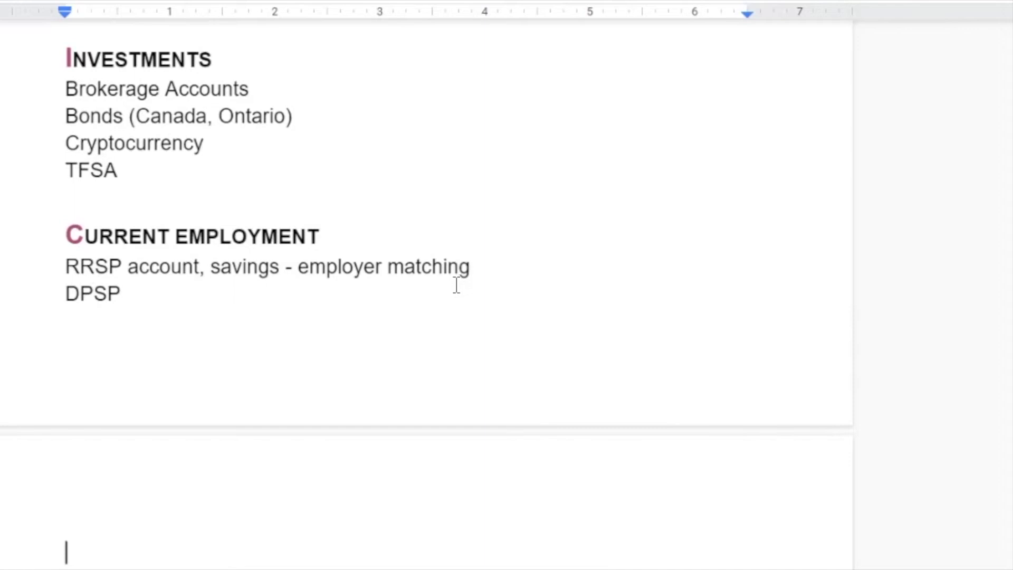
text(ESOP)
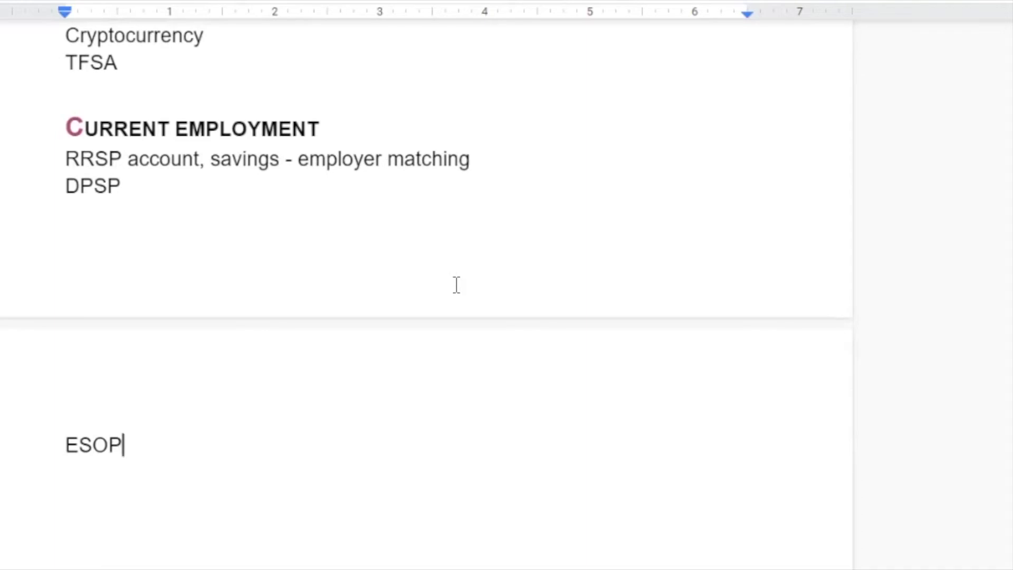
key(Return)
Append "- Manulife" and the account number to the RRSP employer-matching entry under CURRENT EMPLOYMENT.
click(228, 192)
click(581, 158)
text(- Manulife )
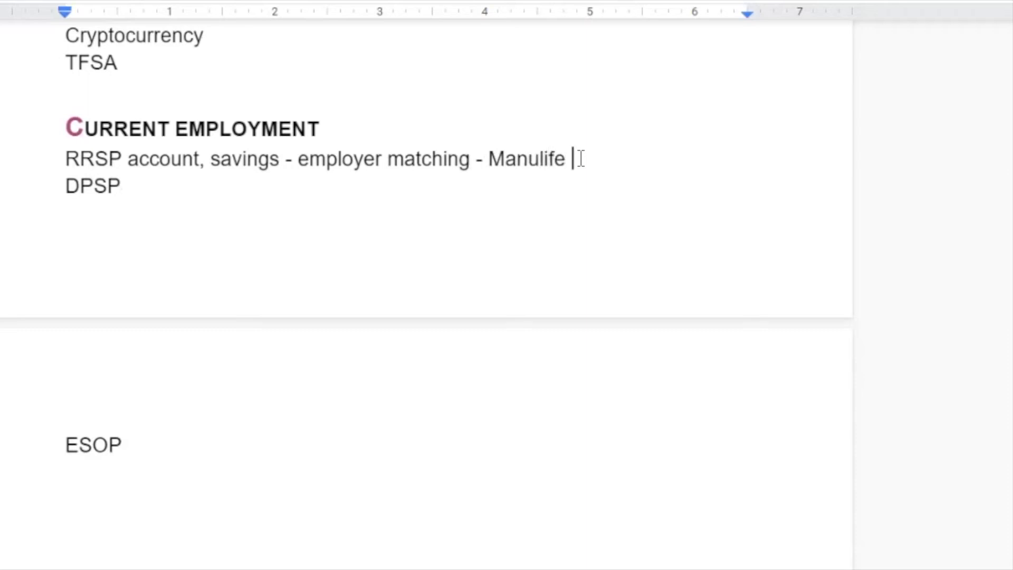
text(8765)
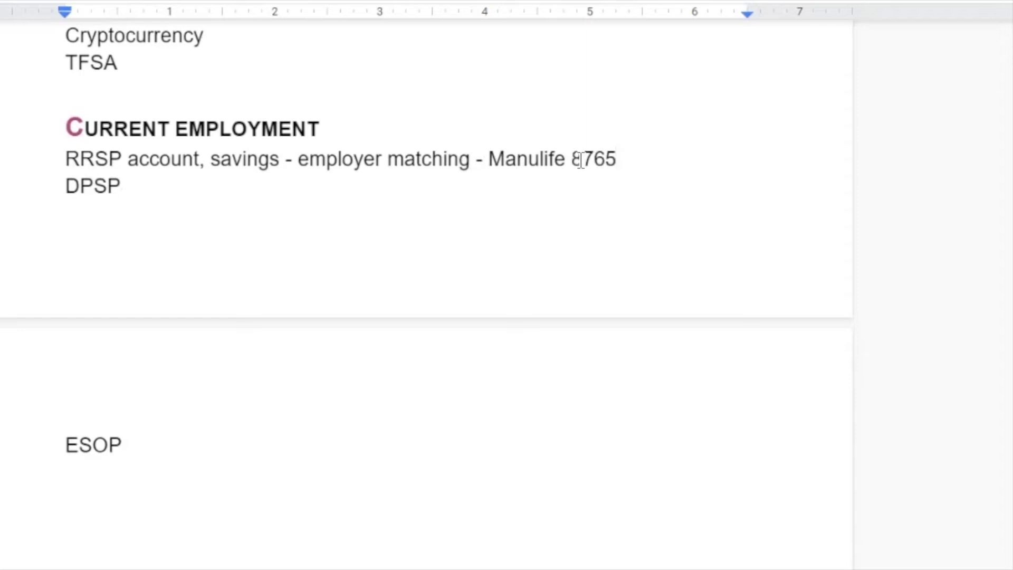
Add Pension below ESOP, and insert Stock Options and RSUs on separate lines between them.
click(105, 477)
text(Pension)
key(Up)
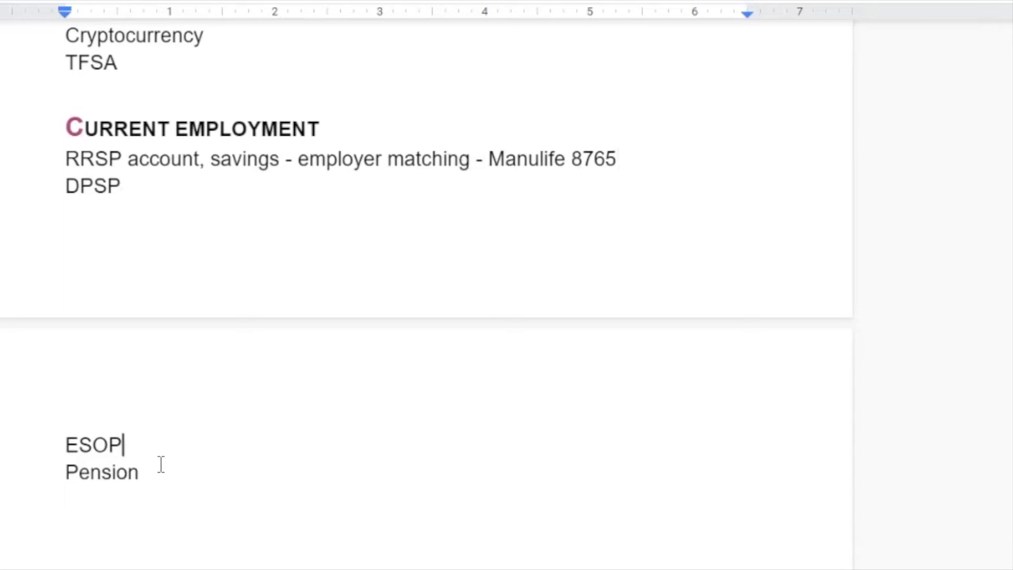
key(Return)
text(s)
key(BackSpace)
text(Stc)
key(BackSpace)
text(ock Options)
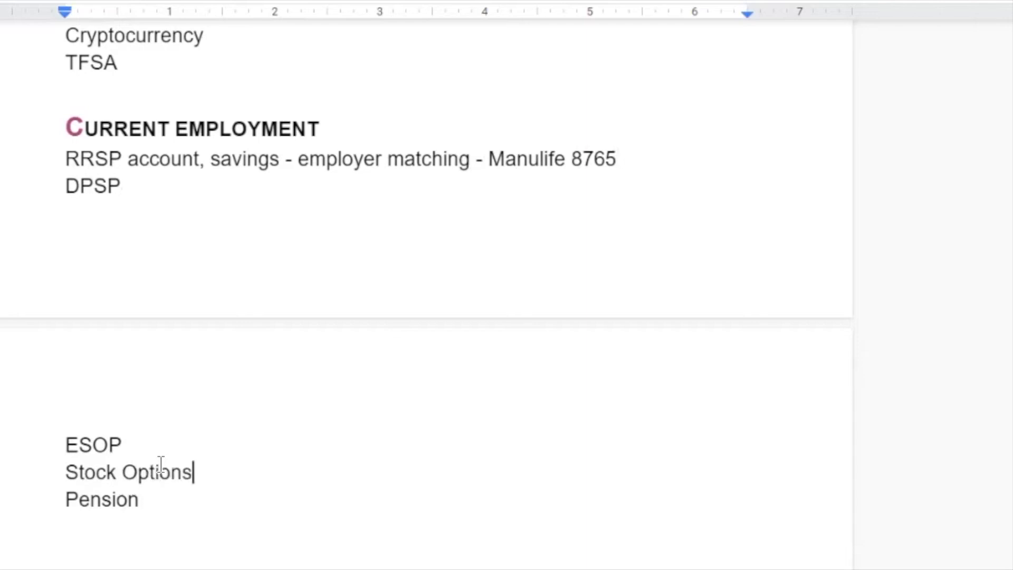
key(Return)
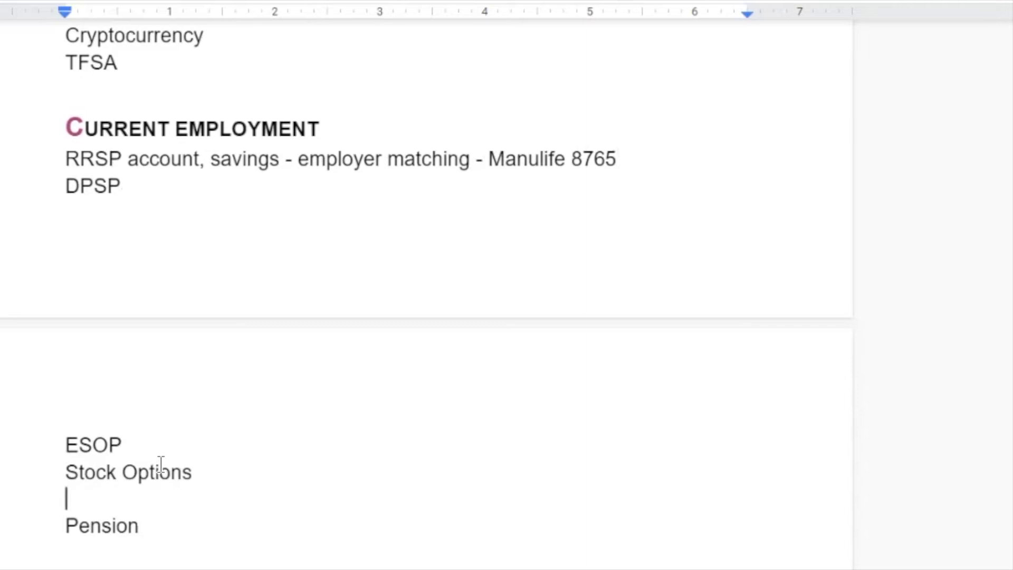
text(RSUs)
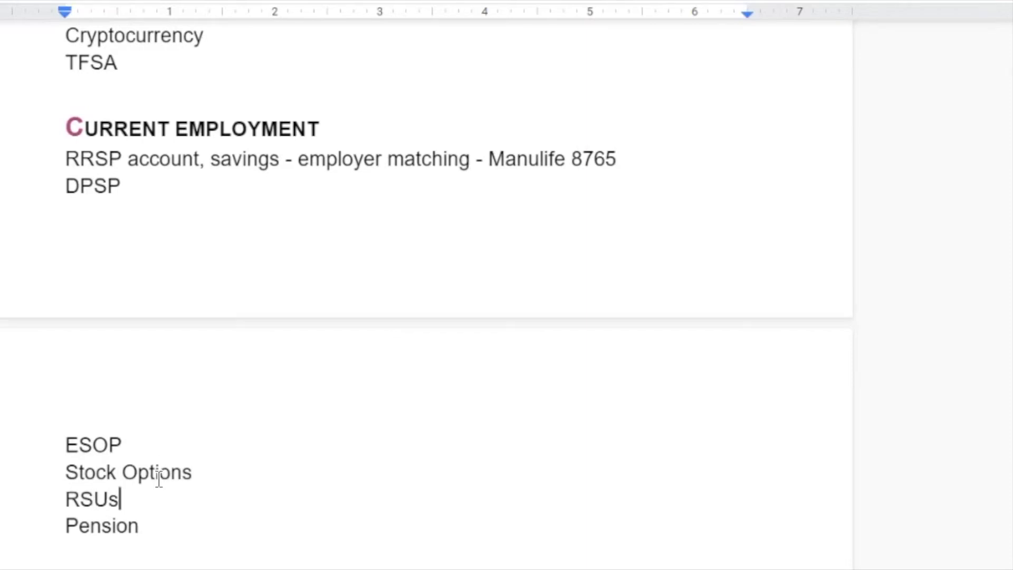
Add a blank line after the Pension entry and bring in the OUTSIDE CANADA heading below it.
click(146, 526)
scroll(291, 512, down, 2)
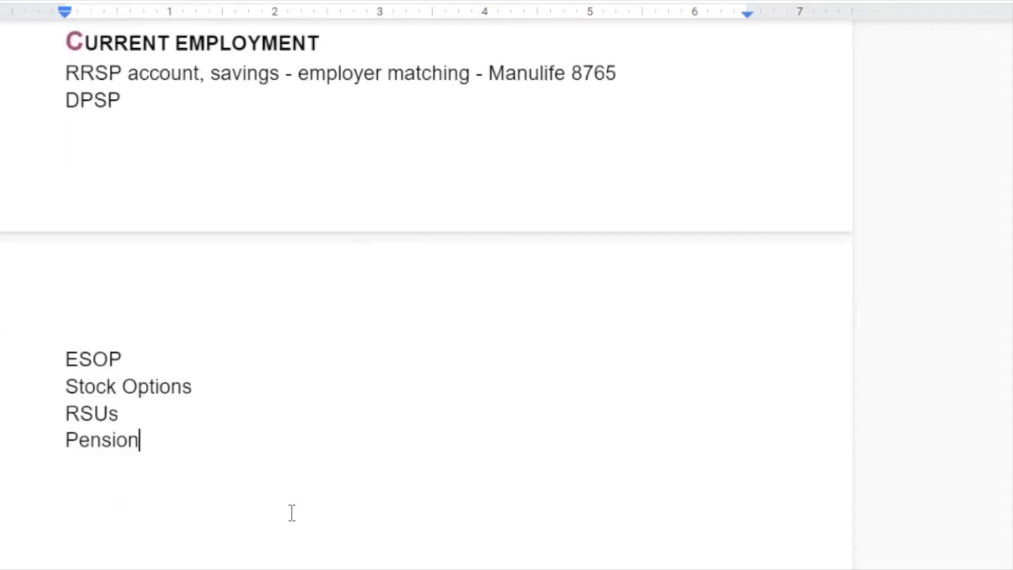
key(Return)
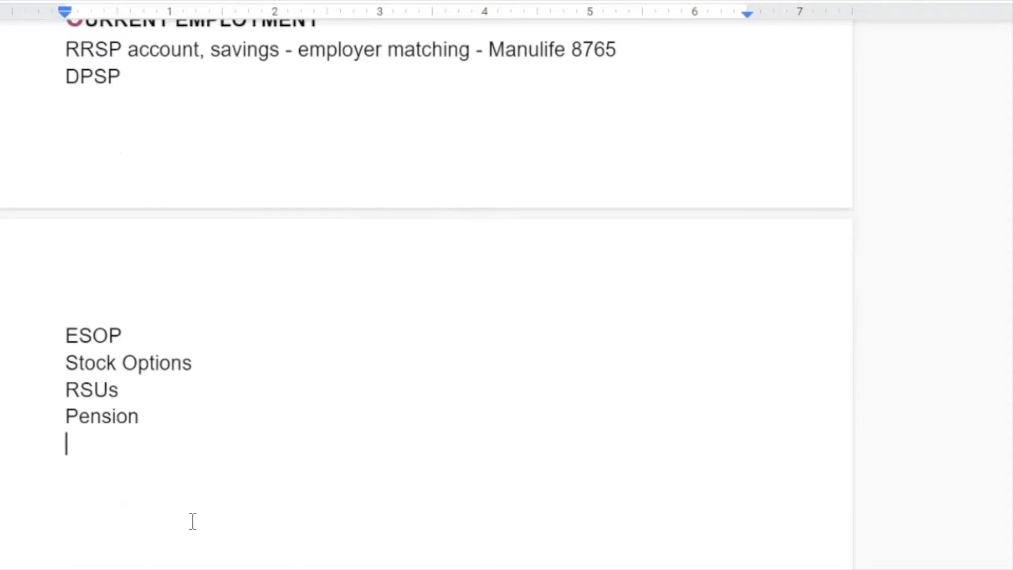
scroll(193, 520, up, 2)
scroll(197, 514, down, 2)
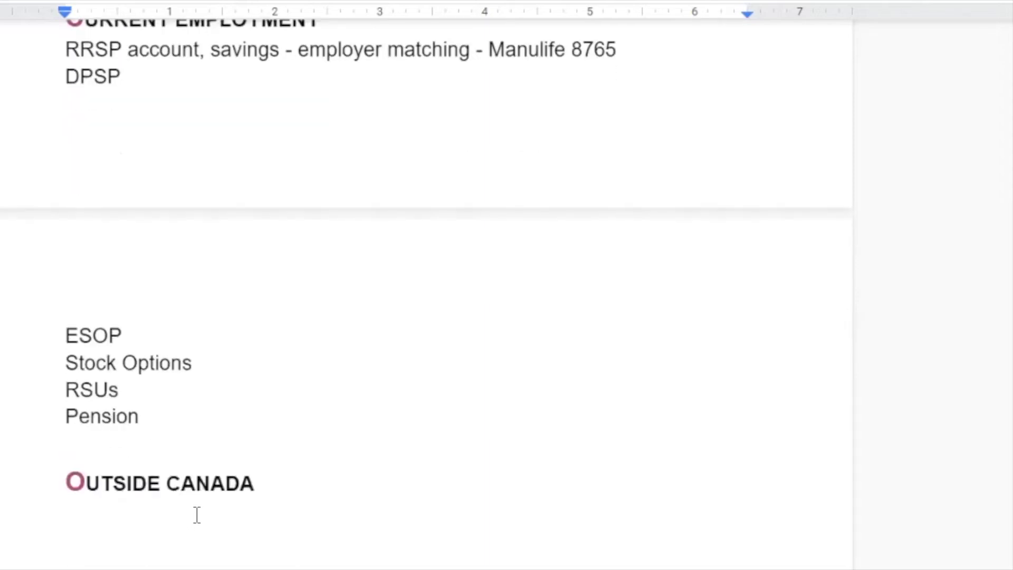
Add Land in regular, non-bold text as the first entry under the OUTSIDE CANADA heading.
scroll(197, 515, down, 2)
click(285, 393)
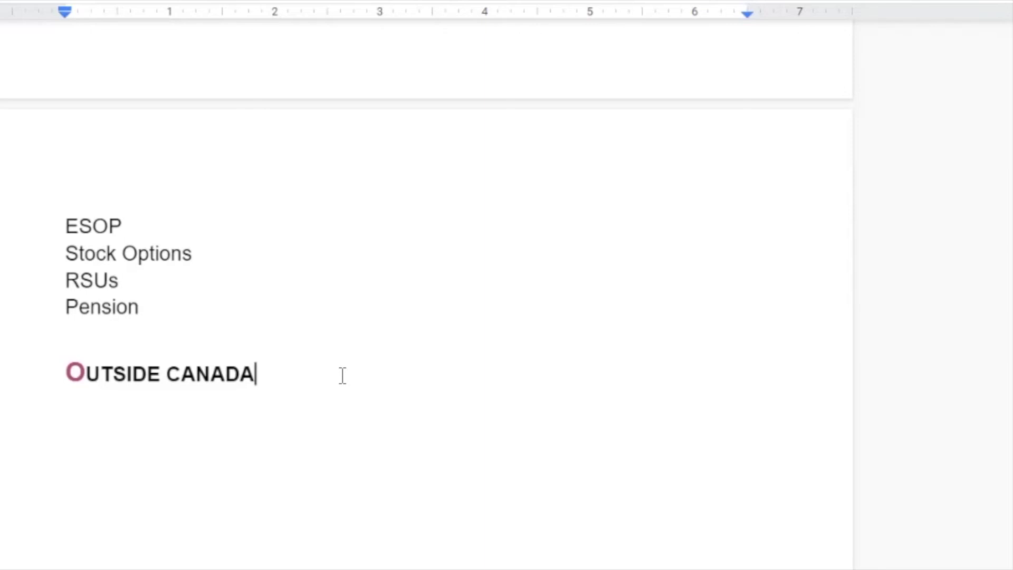
key(Return)
text(Land)
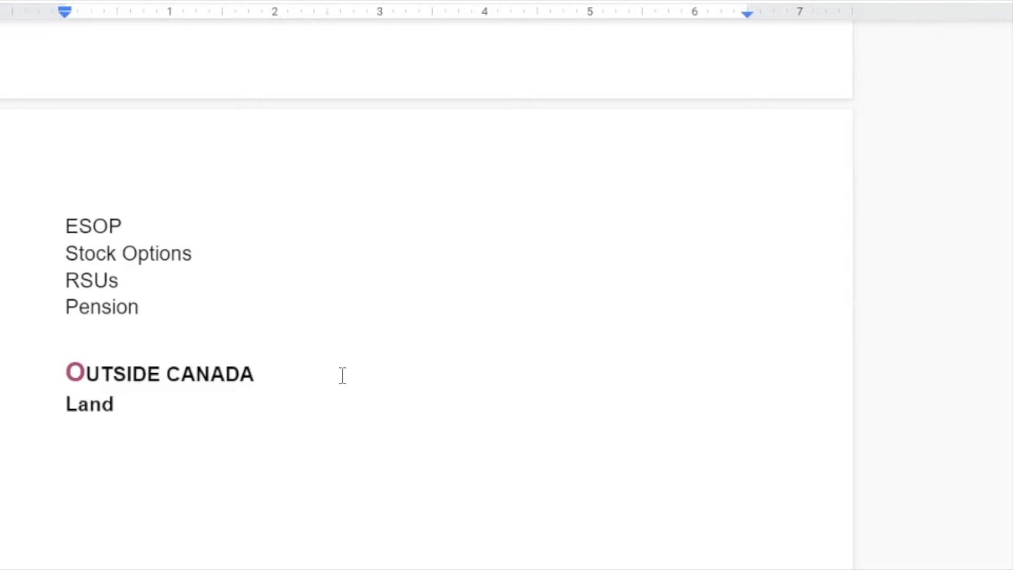
key(shift+Left)
key(shift+Left)
key(shift+Left)
key(shift+Left)
key(ctrl+b)
key(Right)
key(Return)
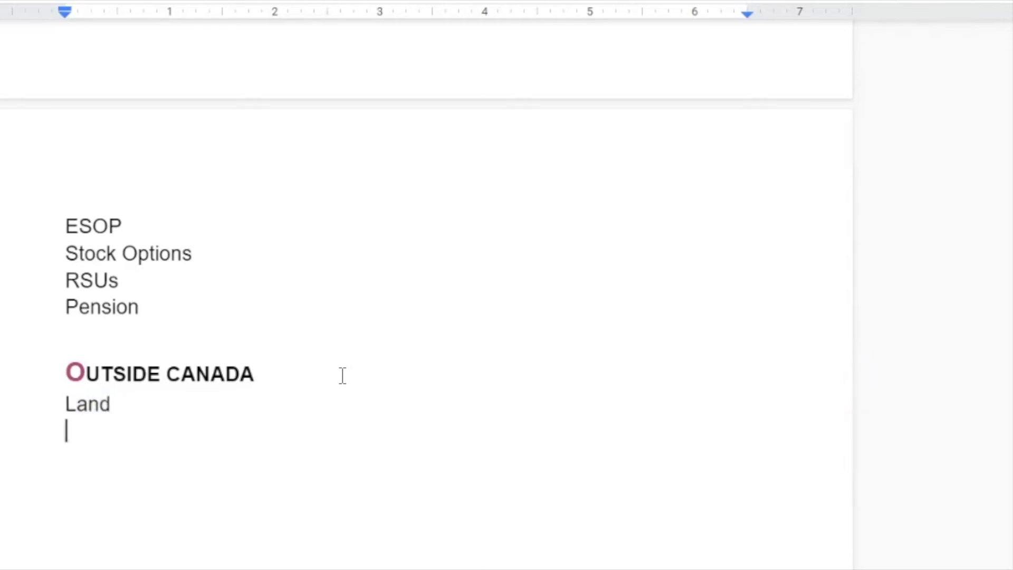
Add Bank accounts and Pensions on separate lines below Land, and restore the TRUST ACCOUNTS heading after a blank line.
text(Bank accounts)
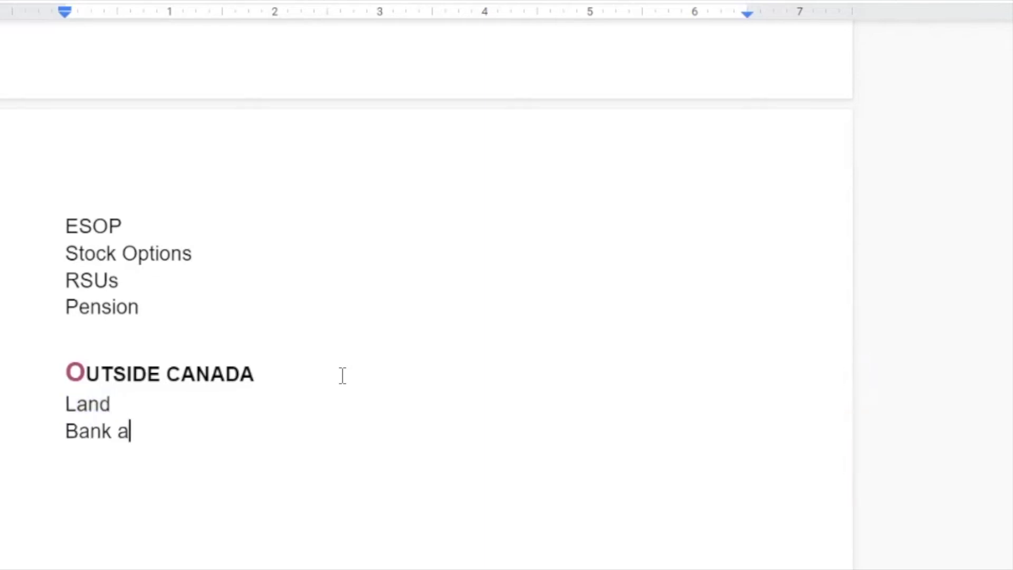
key(Return)
text(Pensions)
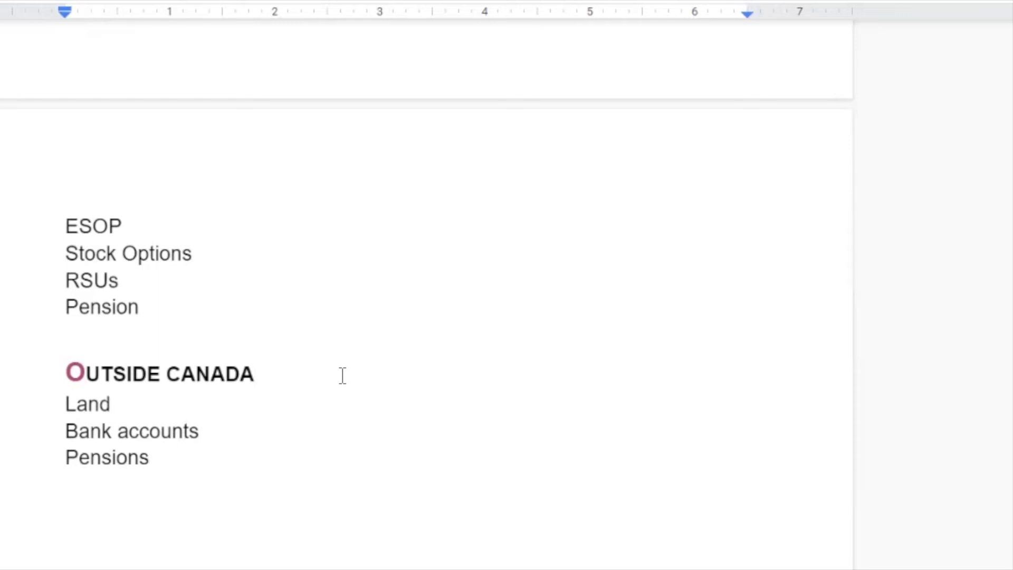
key(ctrl+z)
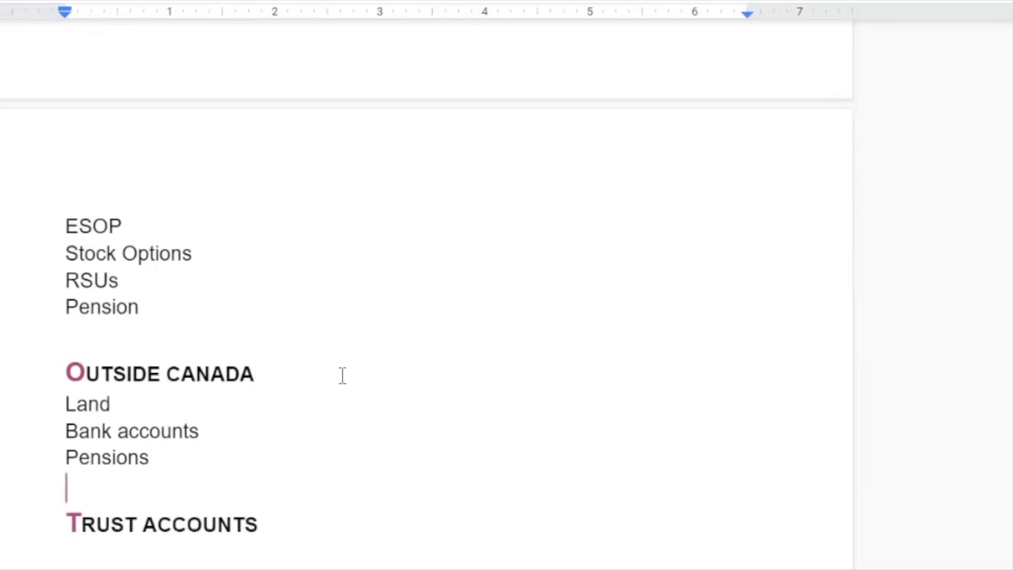
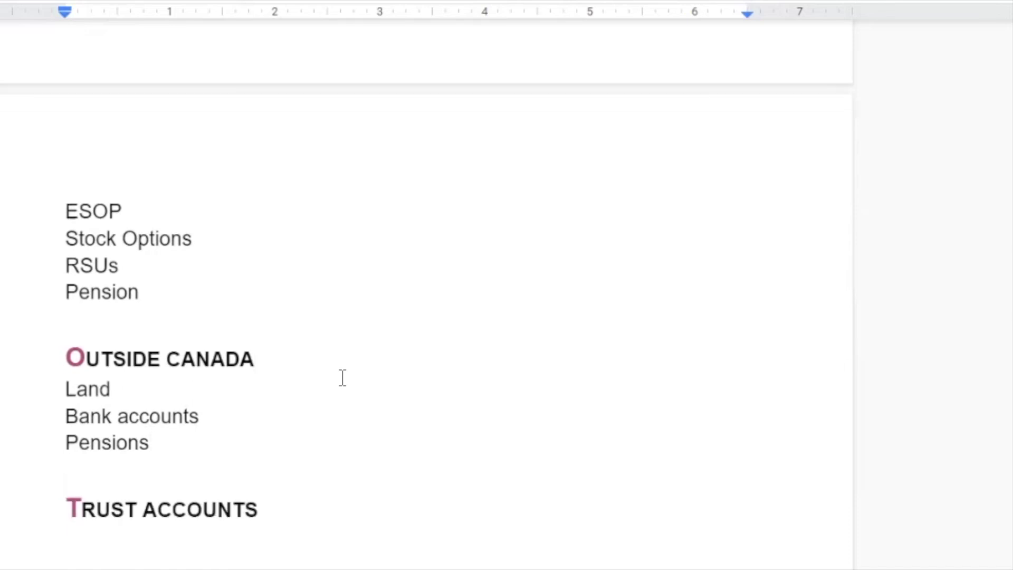
Add RESP in regular, non-bold text as the first entry under the TRUST ACCOUNTS heading.
click(324, 315)
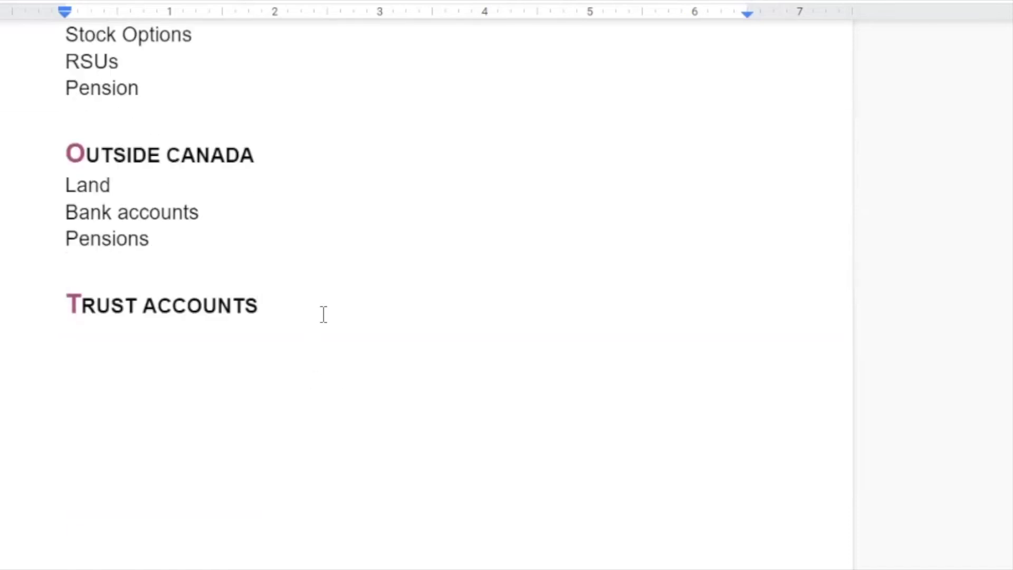
key(Return)
text(RESP)
key(shift+Left)
key(shift+Left)
key(shift+Left)
key(shift+Left)
key(shift+Left)
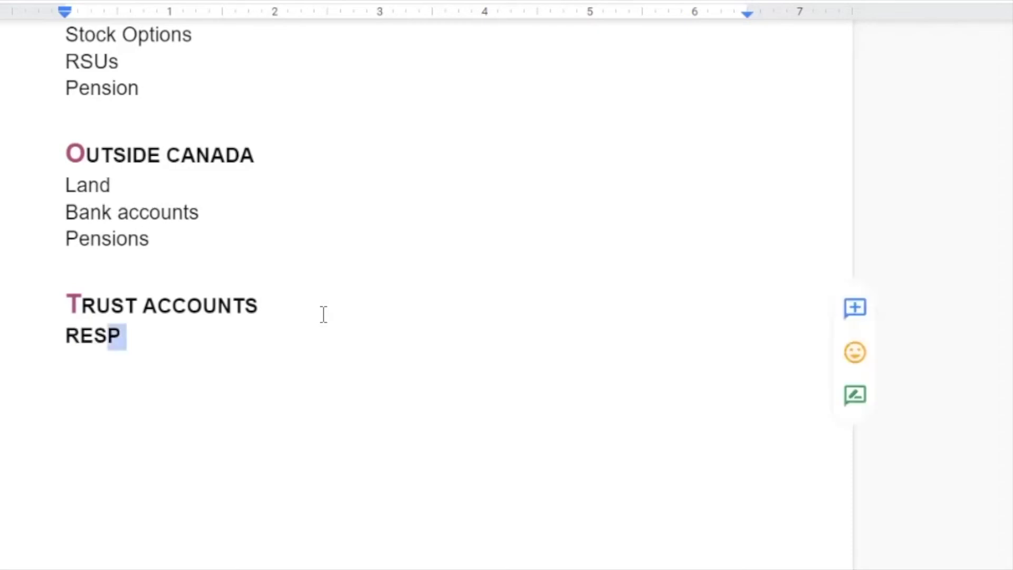
key(ctrl+b)
key(Right)
Extend the RESP entry under TRUST ACCOUNTS with the words “in trust” for a child.
text("in trust)
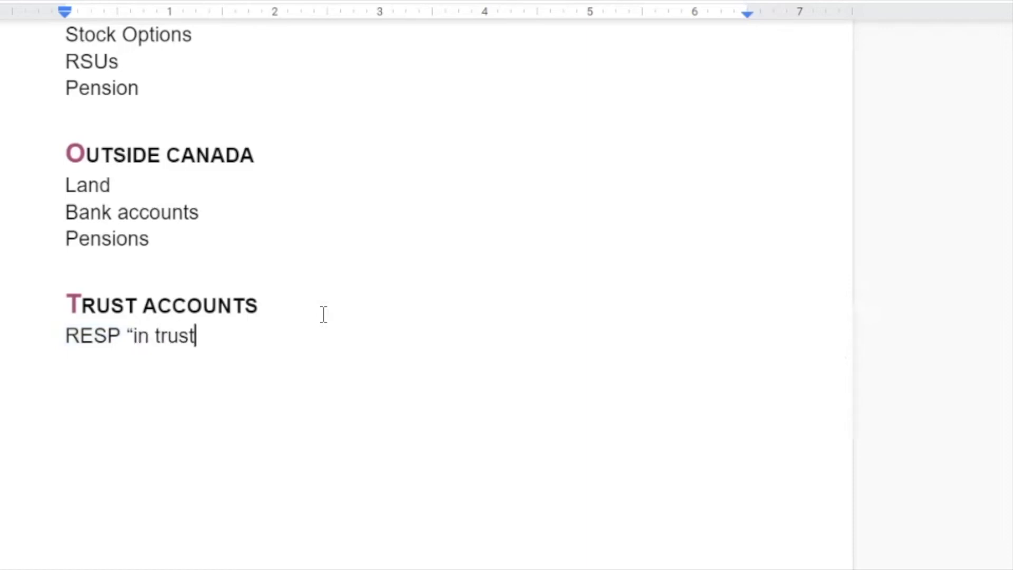
text(" for a child)
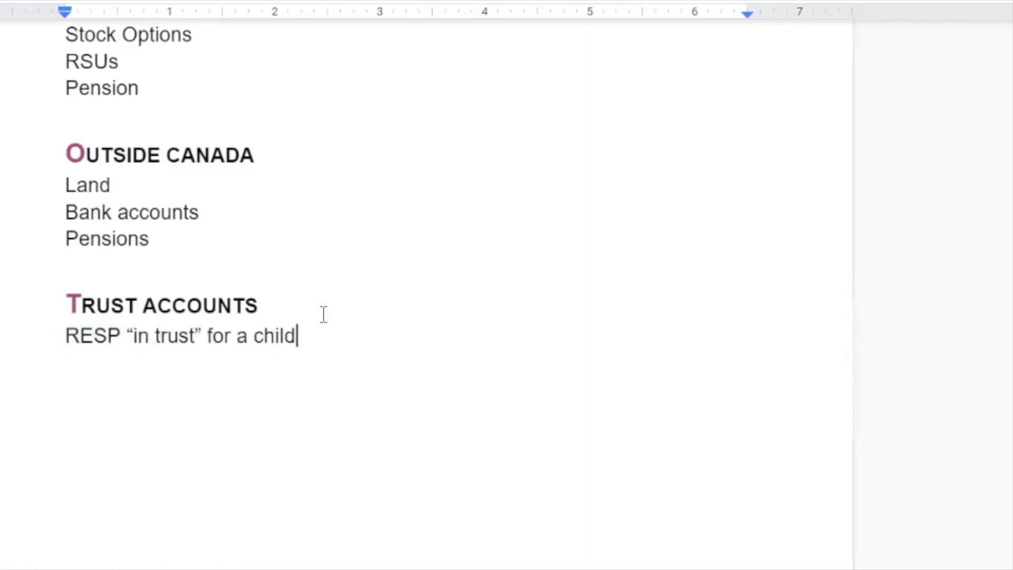
text((ren))
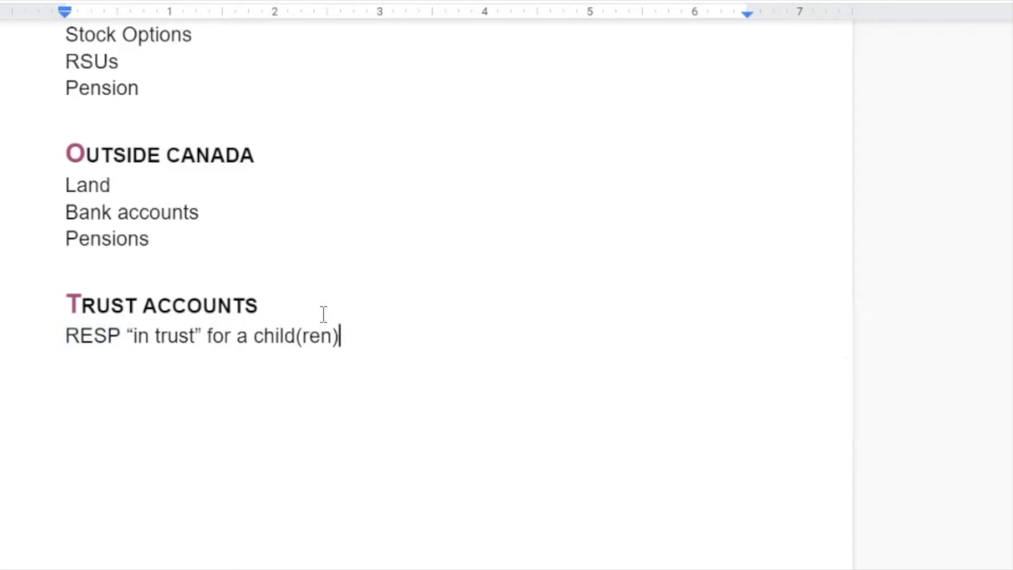
key(BackSpace)
key(BackSpace)
key(BackSpace)
key(BackSpace)
key(BackSpace)
In the Form 13.1 Word document, add a second Part 4(c) entry with category RESP and institution CIBC.
key(Return)
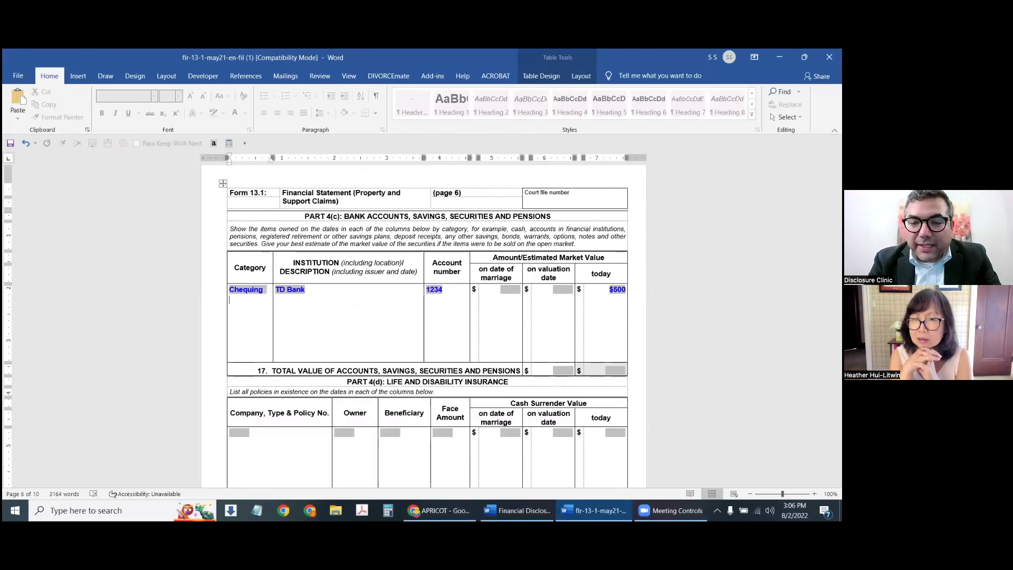
text(RE)
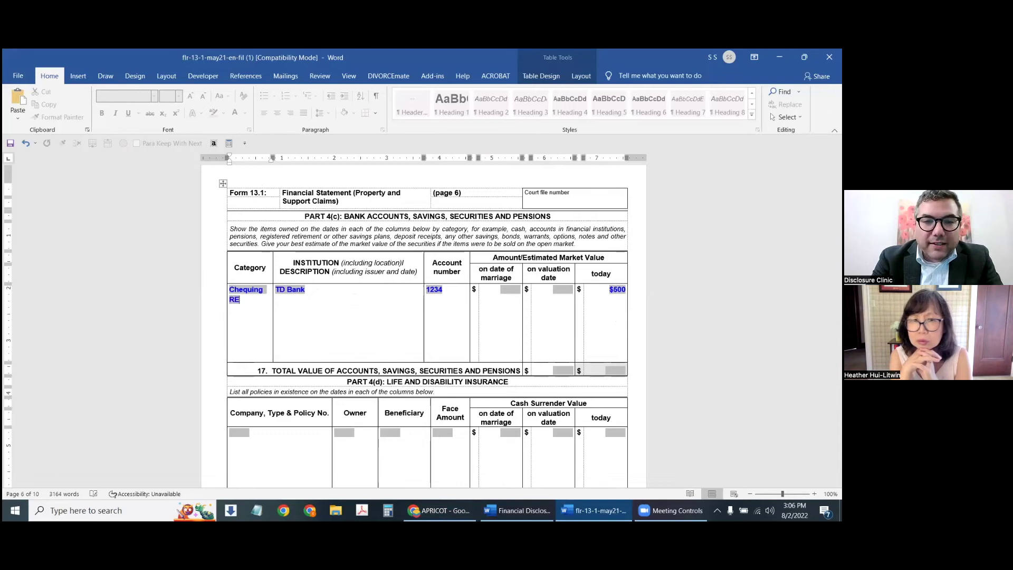
text(SP)
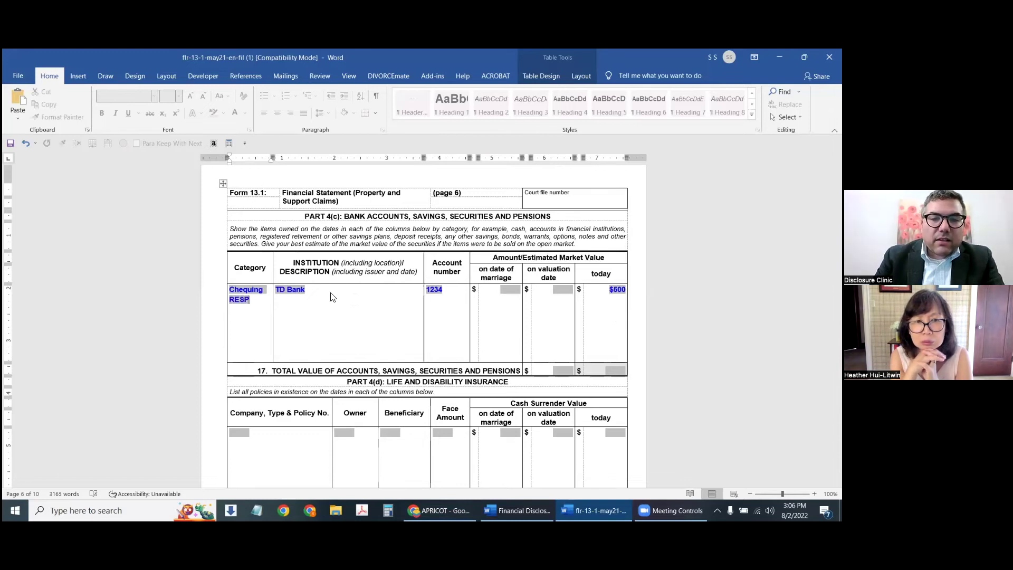
key(Tab)
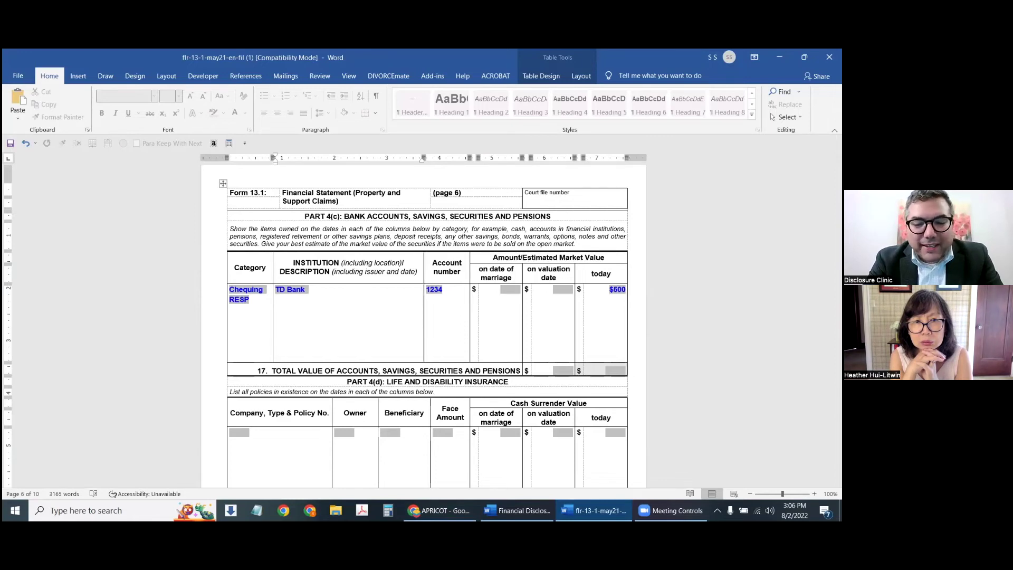
text(CIBC)
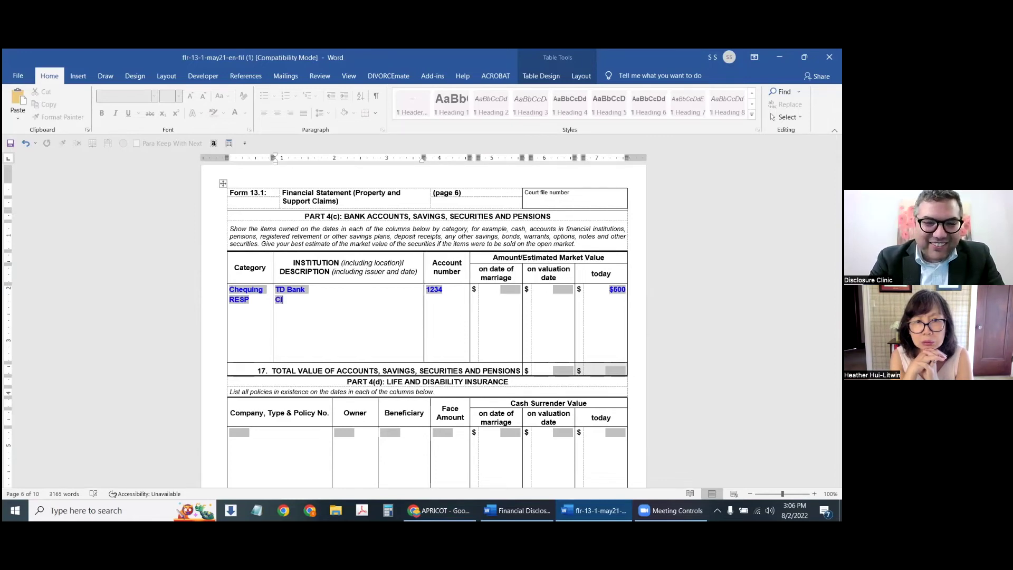
Enter the RESP's account number on its line and put “Not included” as its amount for today.
click(451, 291)
key(Return)
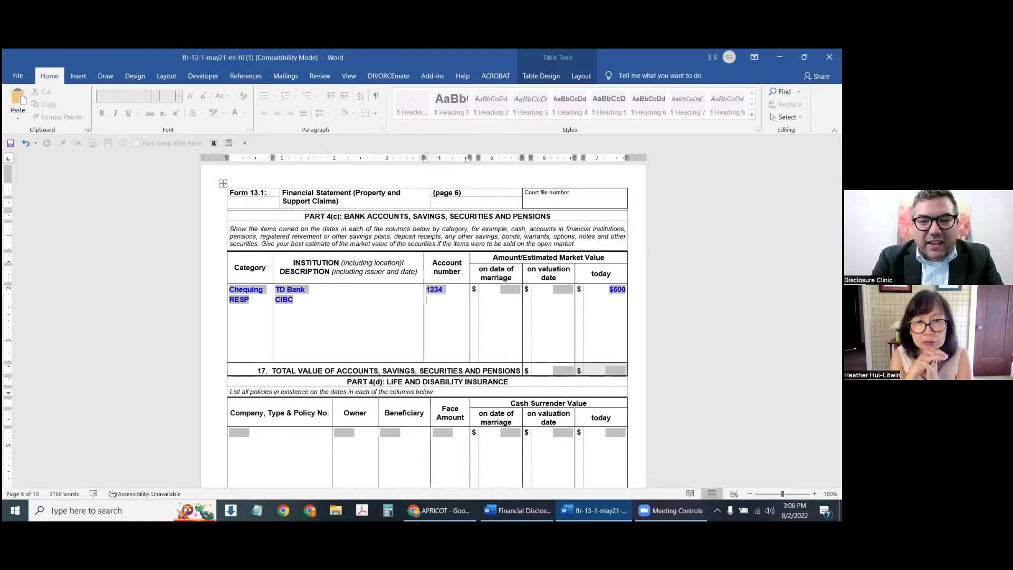
text(4567)
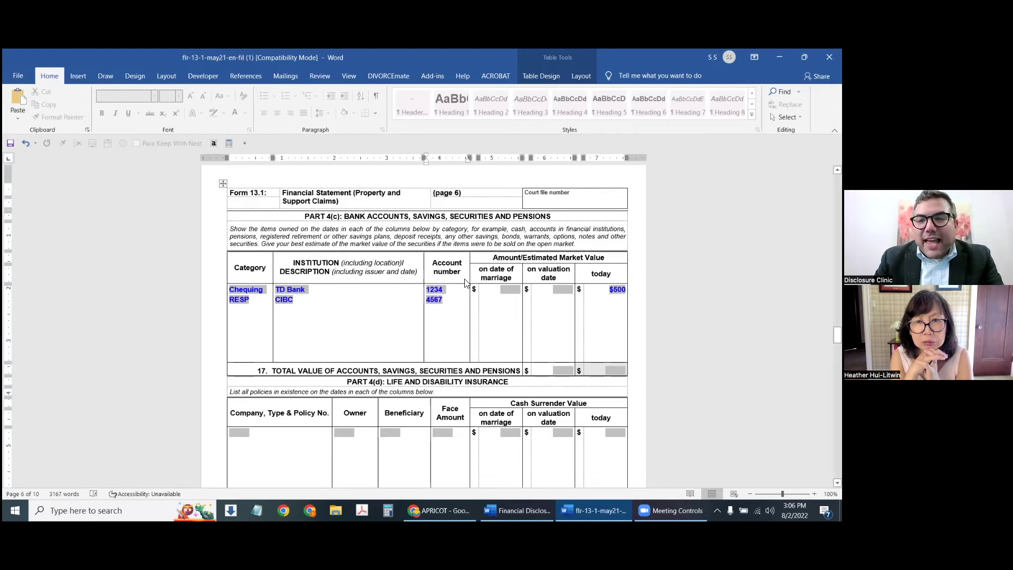
click(633, 308)
key(Return)
text(Not included)
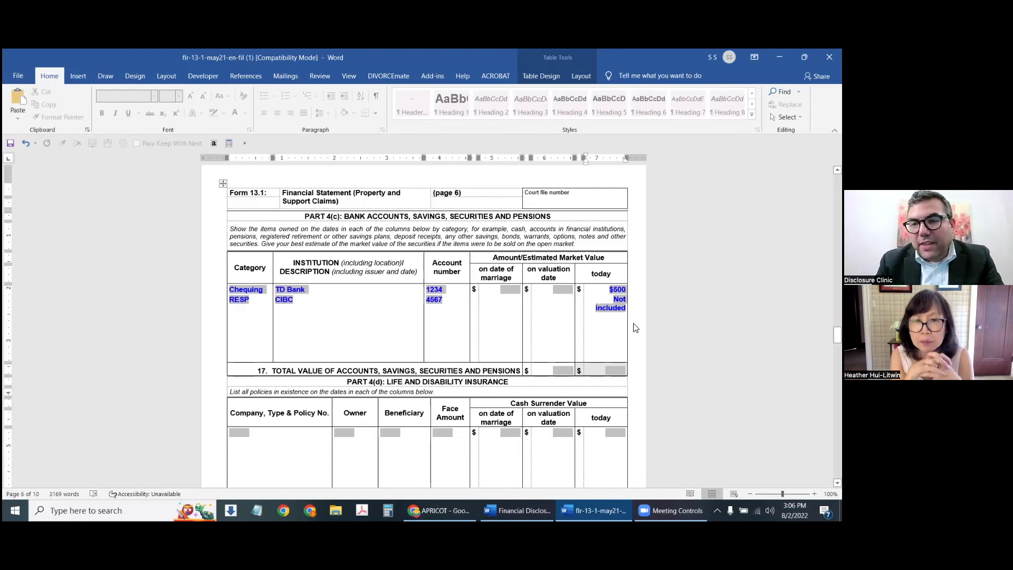
Extend the CIBC description with “- value today $5,000 value on valuation date, $4,800”.
click(295, 301)
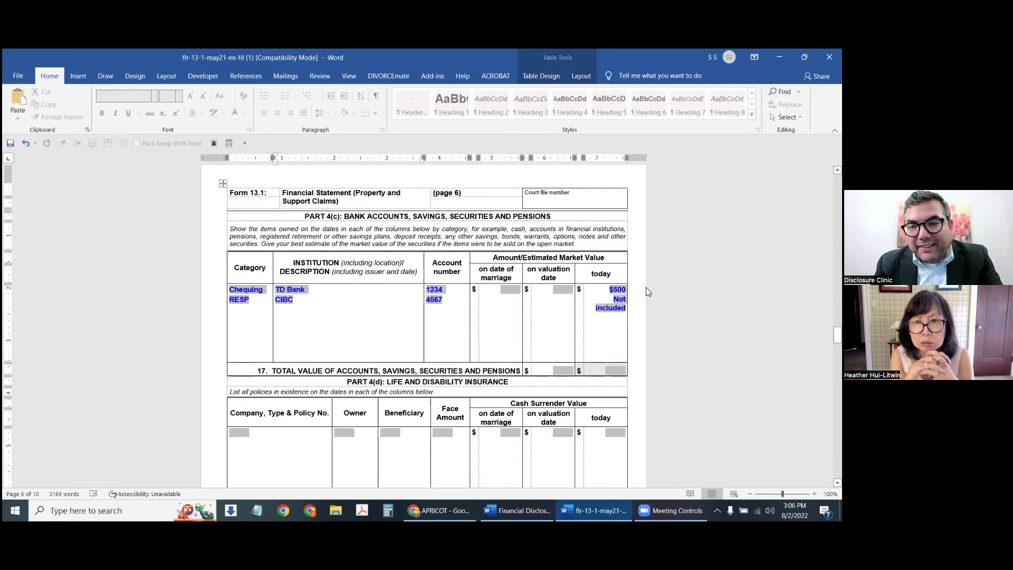
text(- )
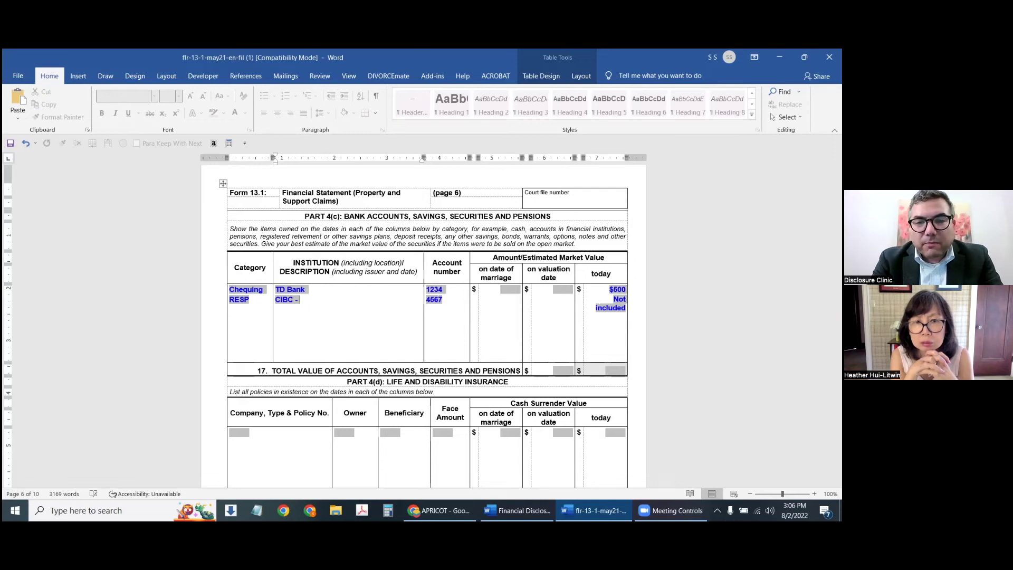
text(value)
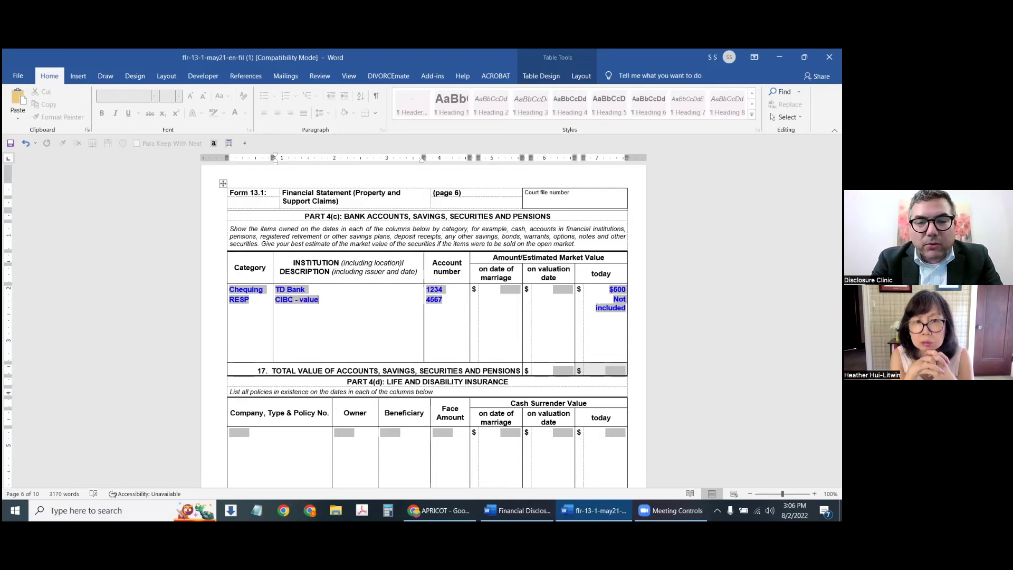
text( toda)
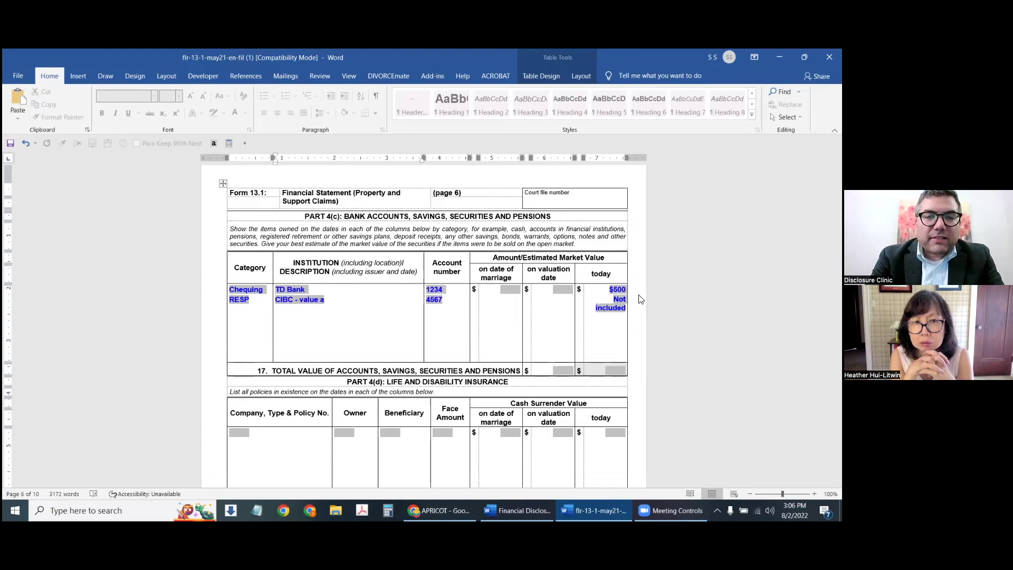
text(y $5,000 )
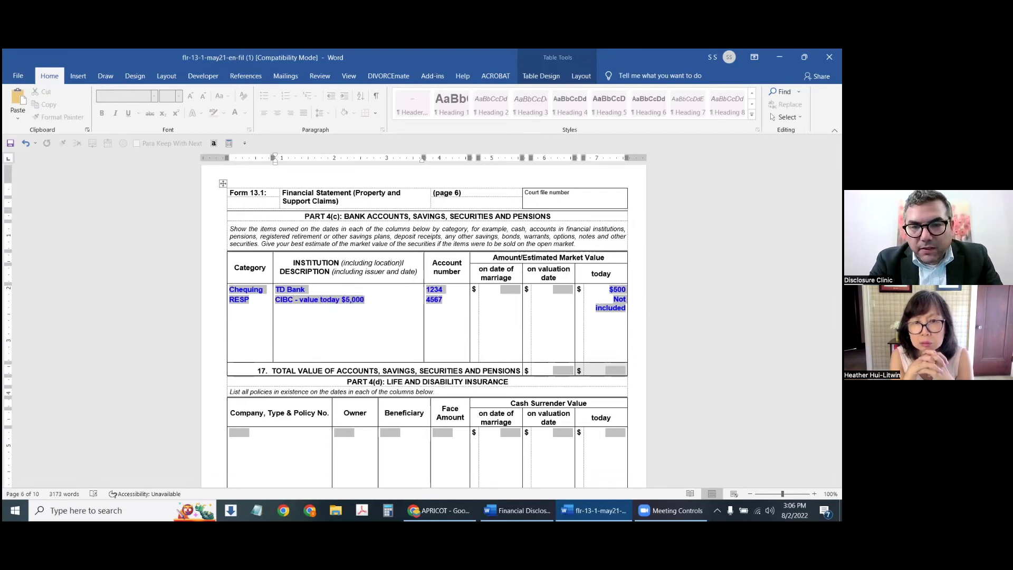
text(valu)
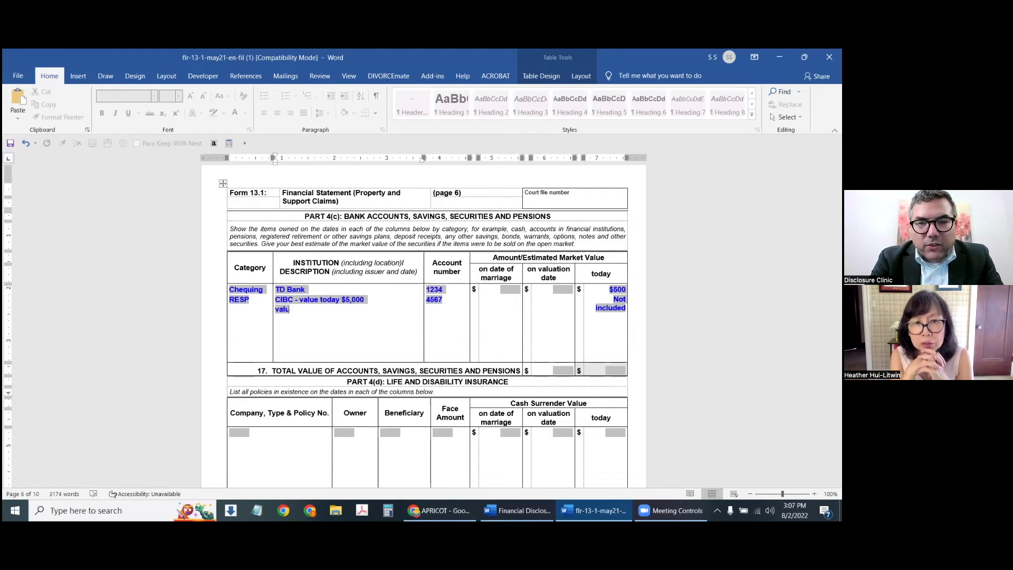
text(e on valuation)
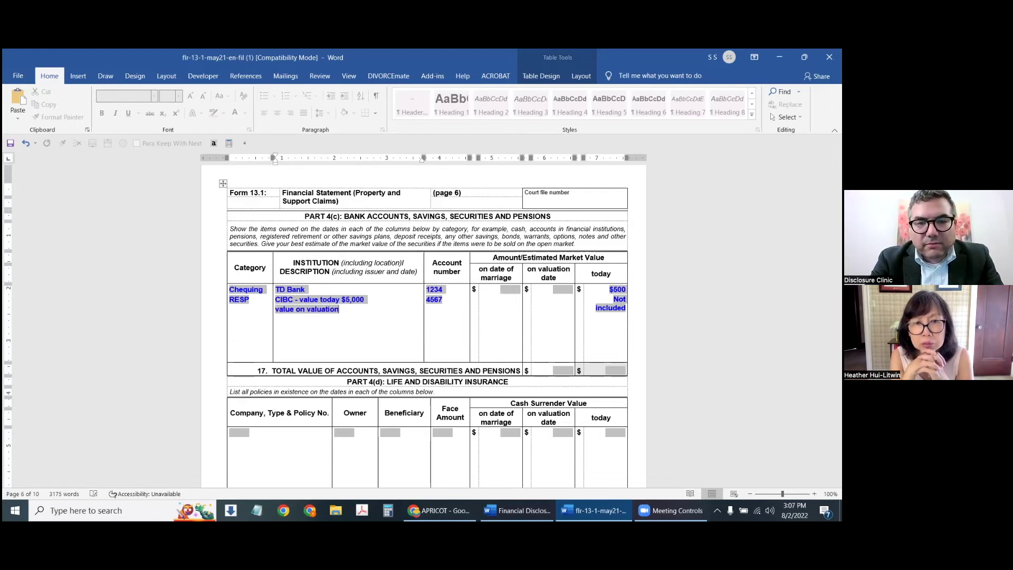
text( date, $4,8)
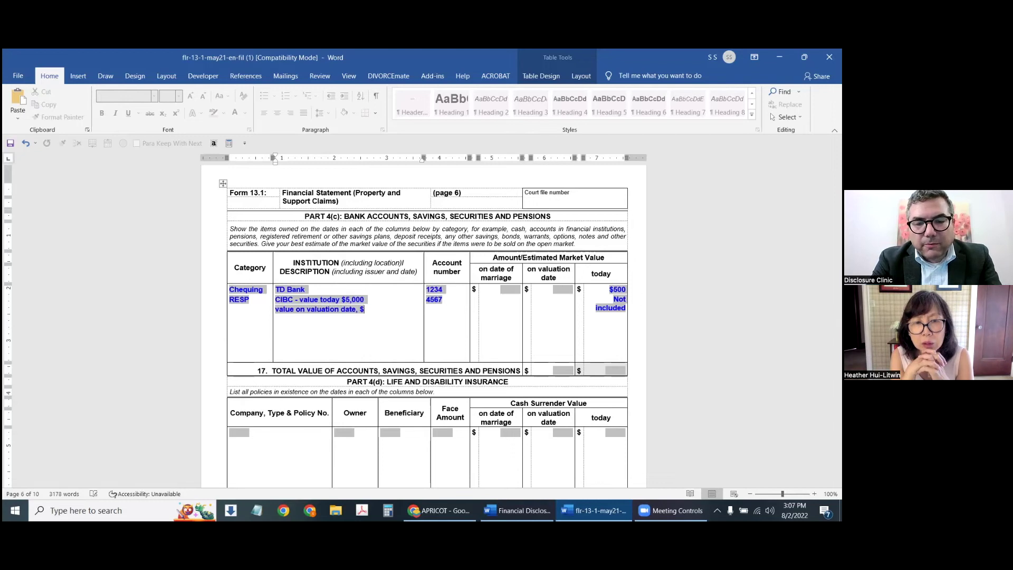
text(00)
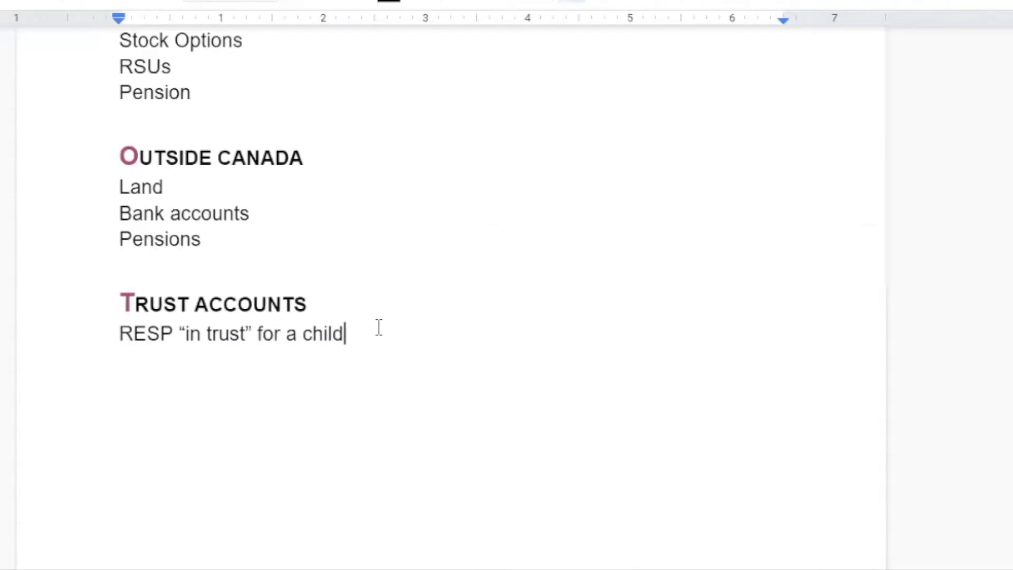
In the APRICOT checklist in Google Docs, add “On title of an account for a parent’s account” below the RESP entry under TRUST ACCOUNTS.
key(Return)
text(P)
key(BackSpace)
text(On tit)
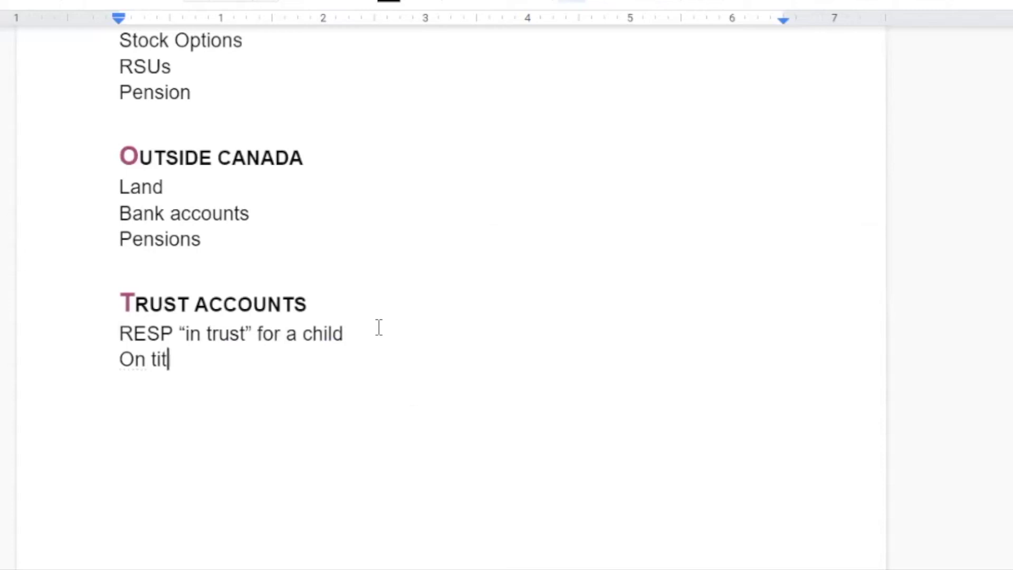
text(le of an a)
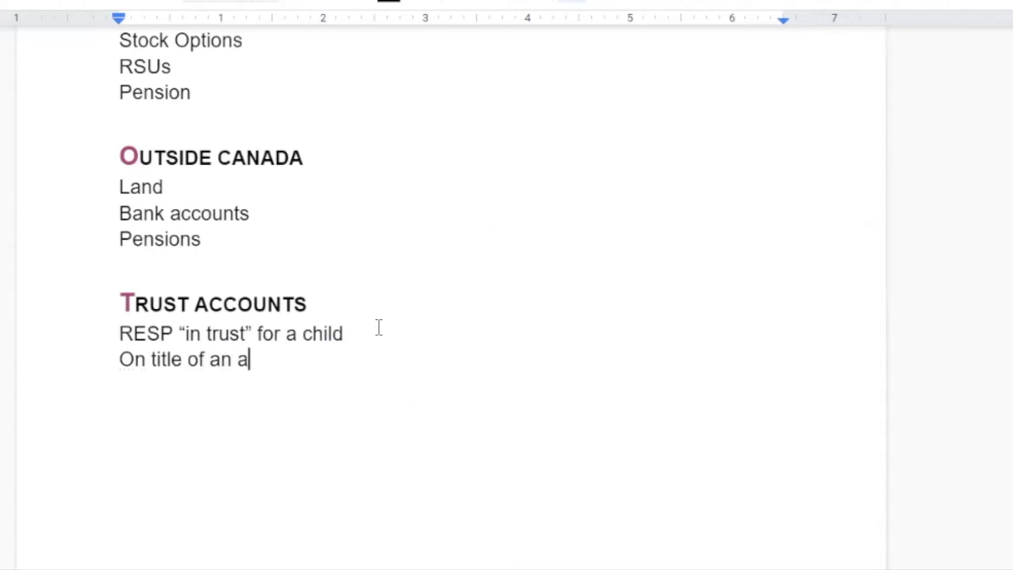
text(ccount)
text( for a par)
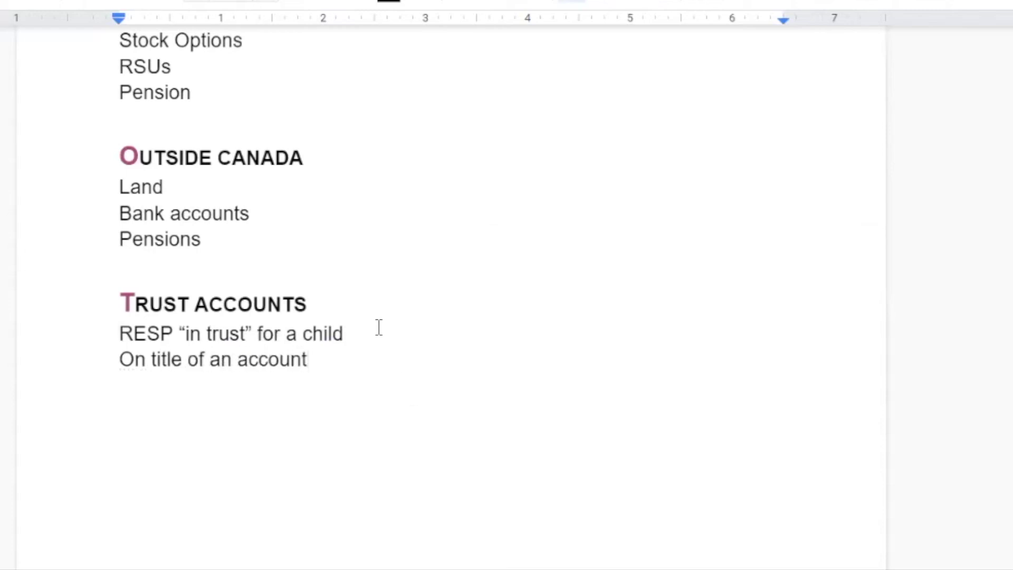
text(ent's account)
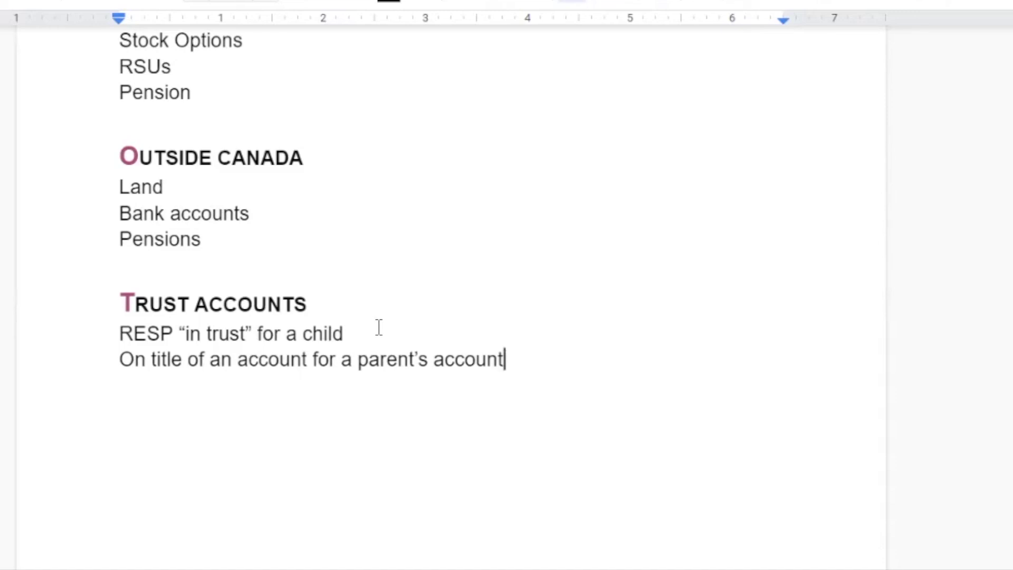
Write “Joint with Father” after the parent’s account entry, copy that phrase to the clipboard, and remove it from the checklist.
text(Joint with P)
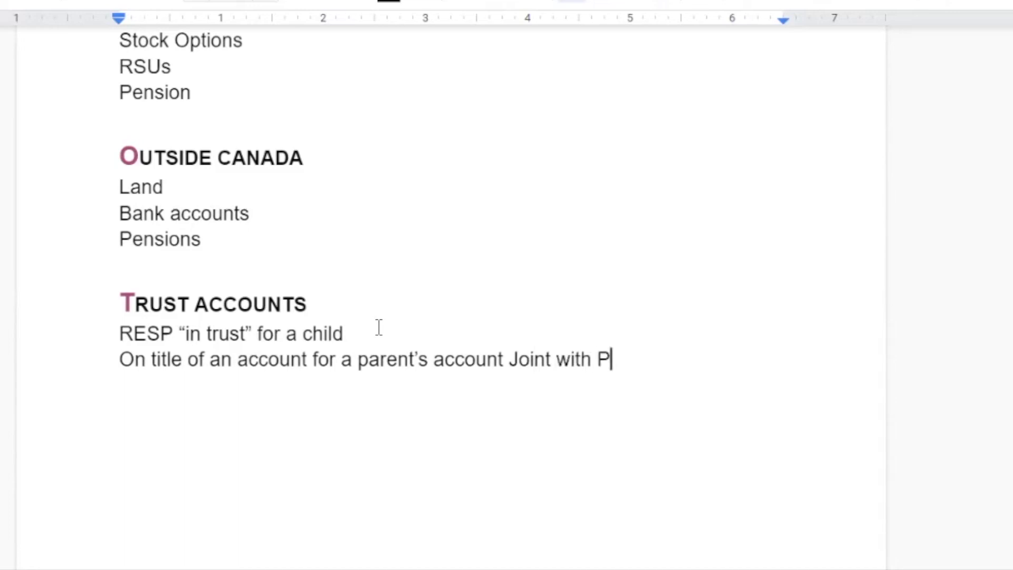
key(BackSpace)
text(Father)
key(Left)
key(Left)
key(Left)
key(Left)
key(Left)
key(Left)
key(Left)
key(Left)
key(Left)
key(Left)
key(Left)
key(Left)
key(Left)
key(Left)
key(Left)
key(Left)
key(Left)
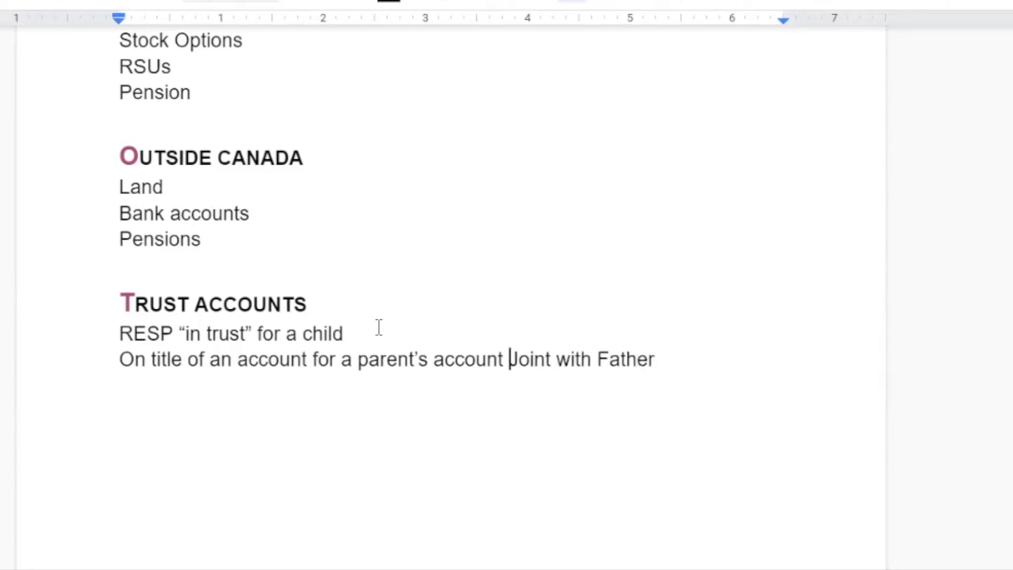
key(shift+Right)
key(shift+Right)
key(shift+Right)
key(shift+Right)
key(shift+Right)
key(shift+Right)
key(shift+Right)
key(shift+Right)
key(shift+Right)
key(shift+Right)
key(shift+Right)
key(shift+Right)
key(shift+Right)
key(shift+Right)
key(shift+Right)
key(shift+Right)
key(shift+Right)
key(ctrl+c)
key(BackSpace)
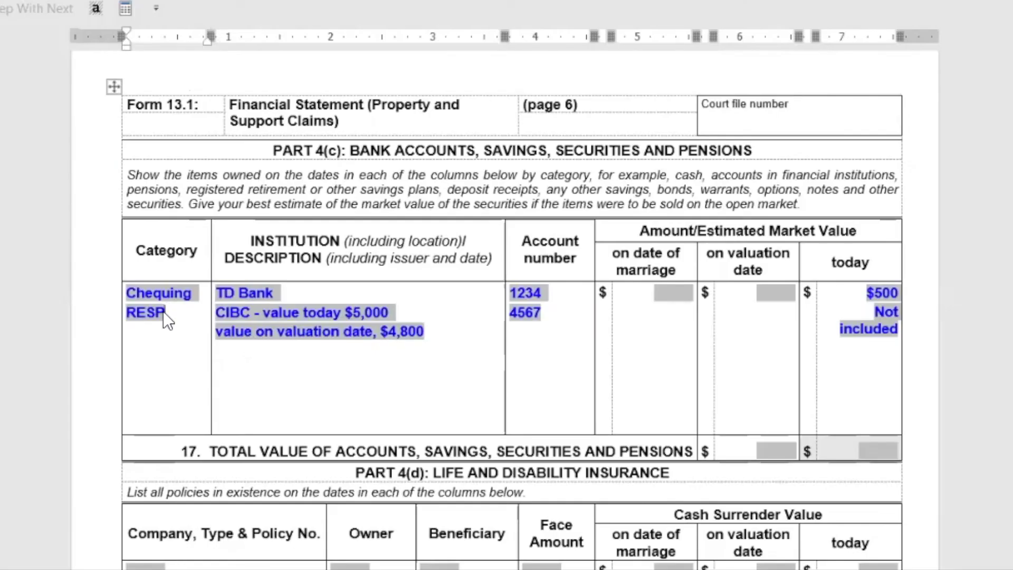
In the Form 13.1 Word document, add Savings to the Part 4(c) Category column, leaving two blank lines below RESP.
click(163, 312)
key(Return)
key(Return)
text(Savings)
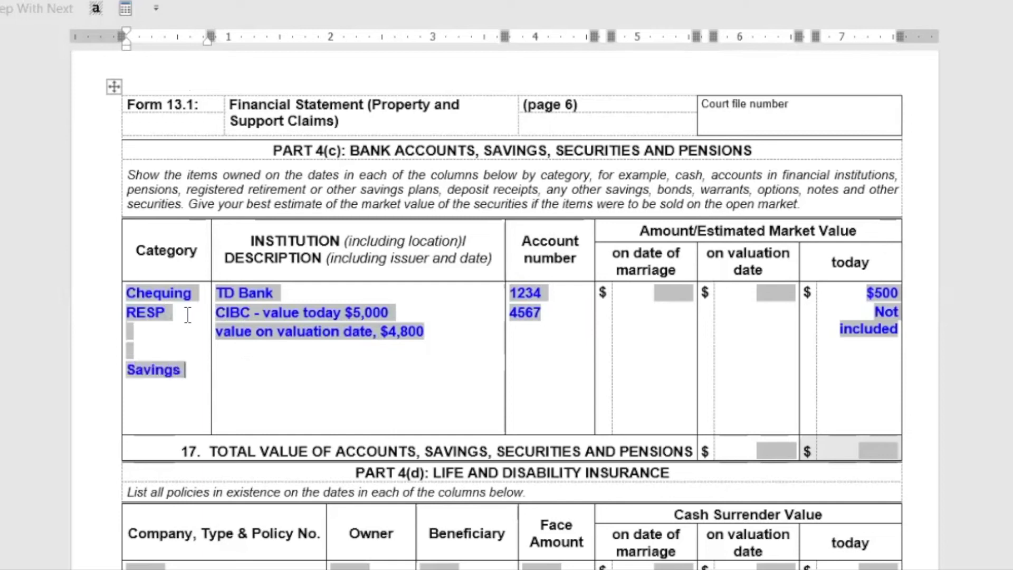
Add two lines below the CIBC valuation date text in the Institution column to line up with the Savings category.
key(Tab)
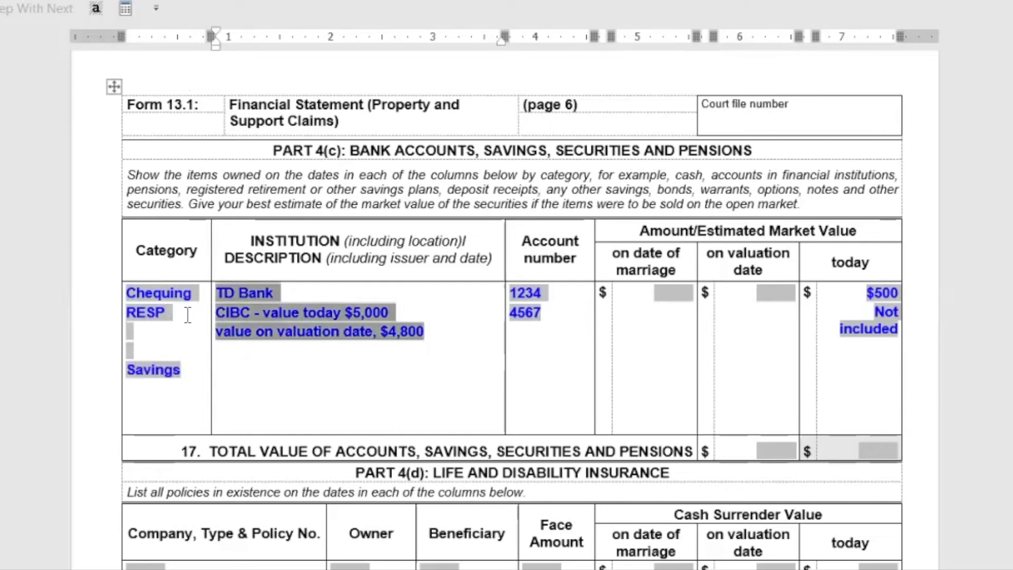
click(374, 331)
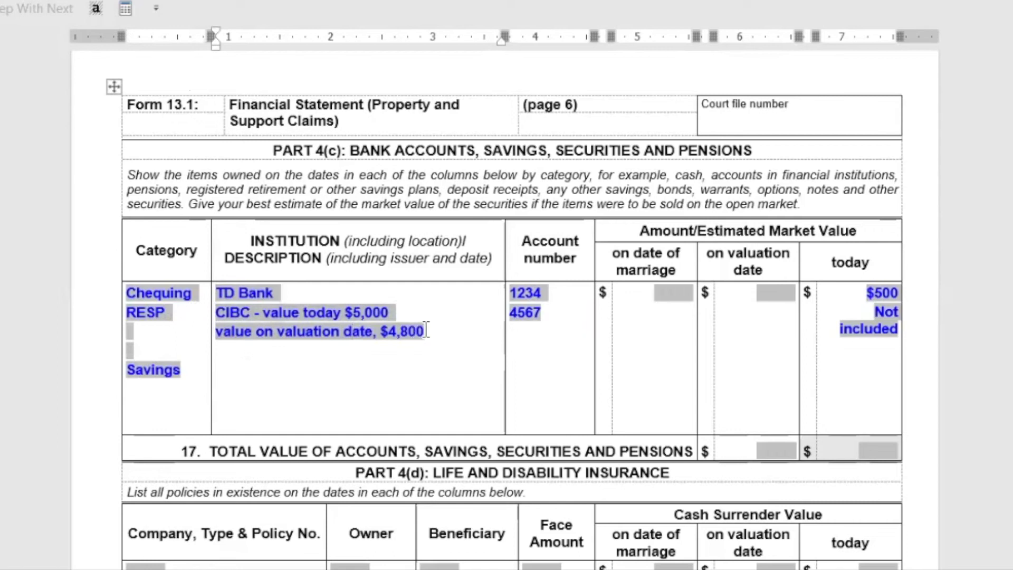
key(Return)
key(Return)
key(shift+Tab)
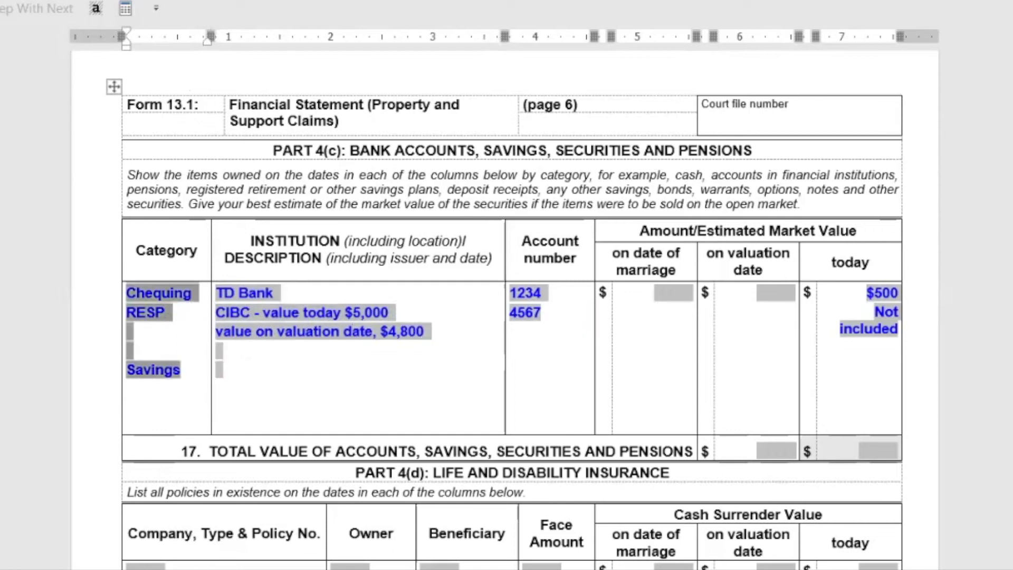
Mark the TD Bank chequing entry in the Institution column as “(Joint)”.
click(276, 291)
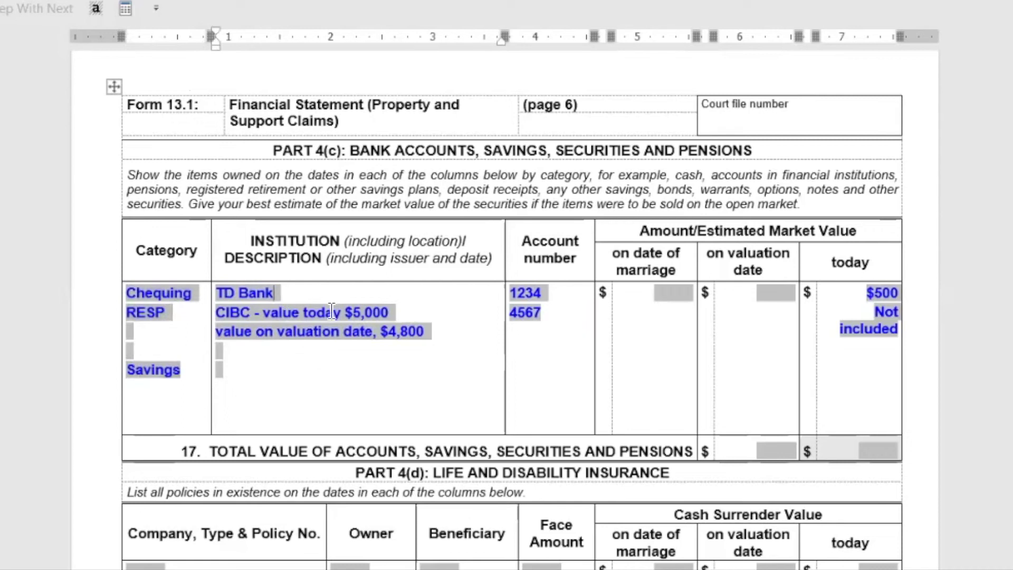
click(193, 293)
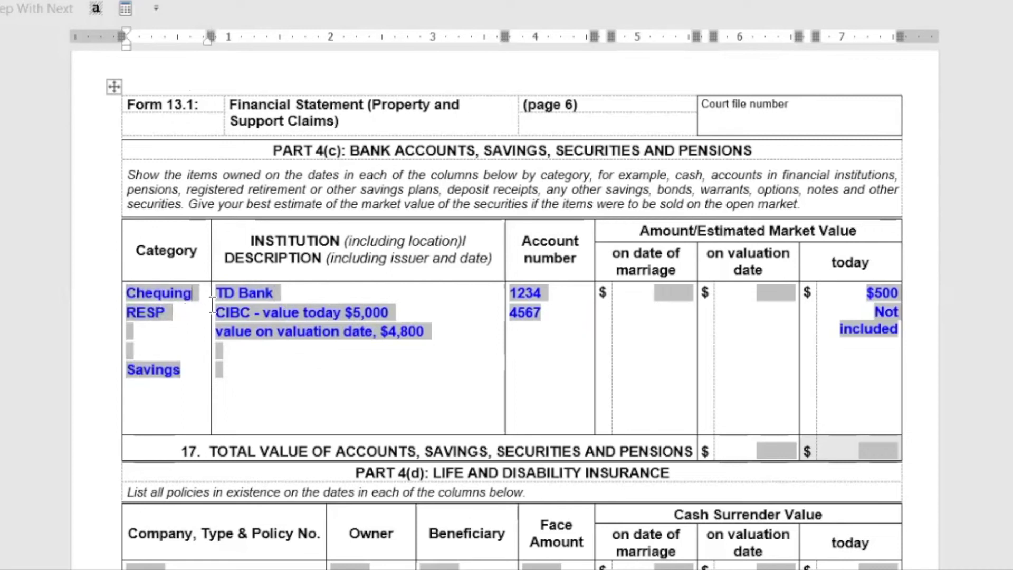
click(289, 293)
text((Joint))
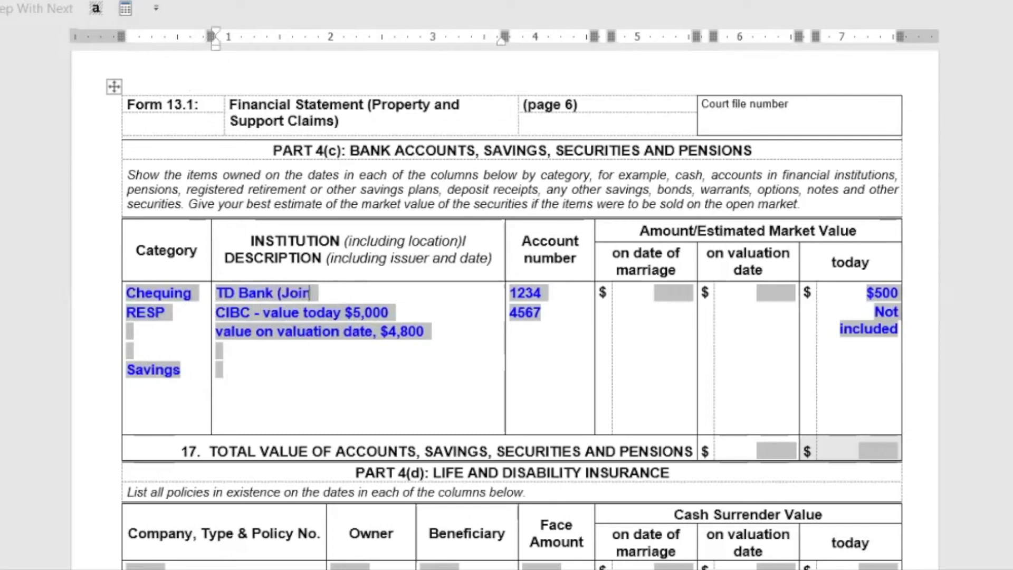
Enter “TD Bank (Joint with Father)” as the institution for the Savings account, reusing the copied phrase.
click(223, 374)
text(TD Bank ()
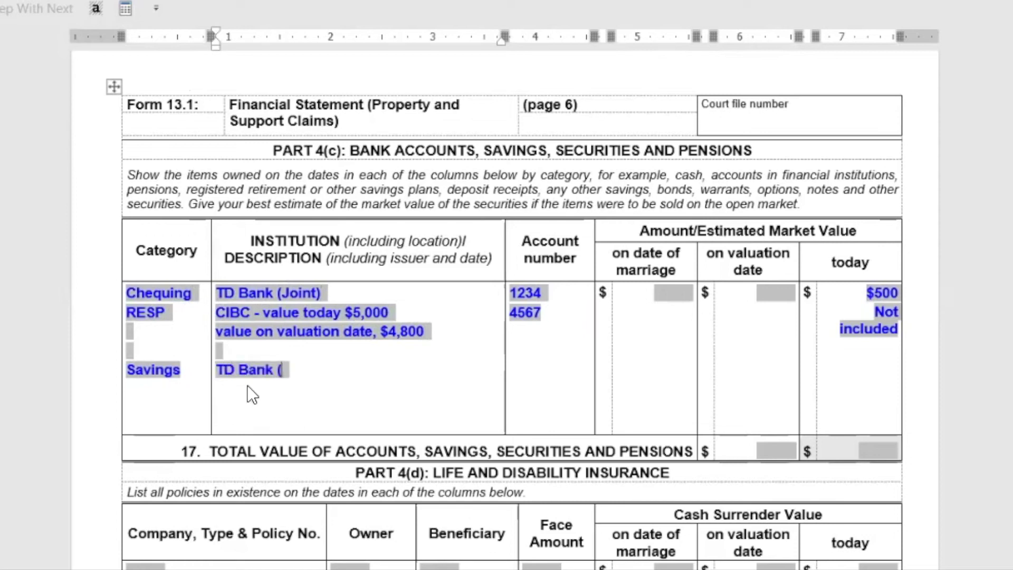
key(ctrl+v)
text())
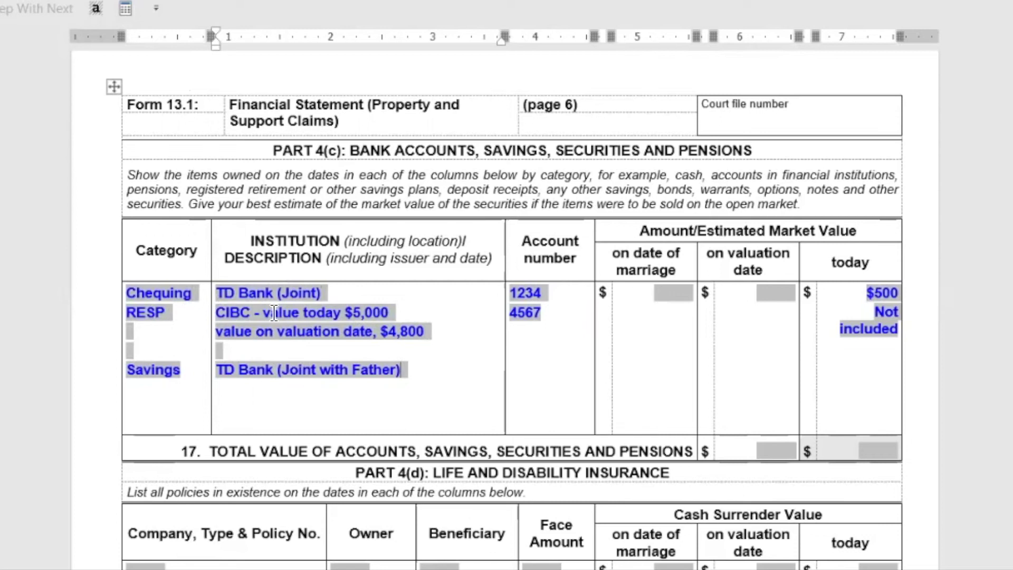
Extend the TD Bank (Joint) chequing description with a dash, the words “valuation date” and the amount $3,000.
click(348, 289)
text(- $3,000 on)
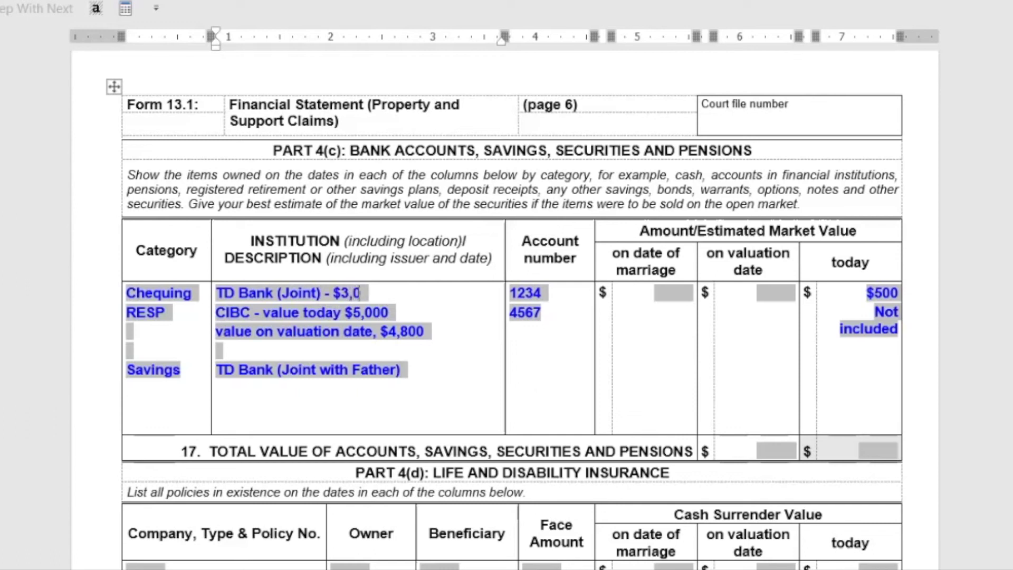
key(BackSpace)
key(BackSpace)
key(BackSpace)
key(Left)
key(Left)
key(Left)
key(Left)
key(Left)
key(Left)
text(valuation date)
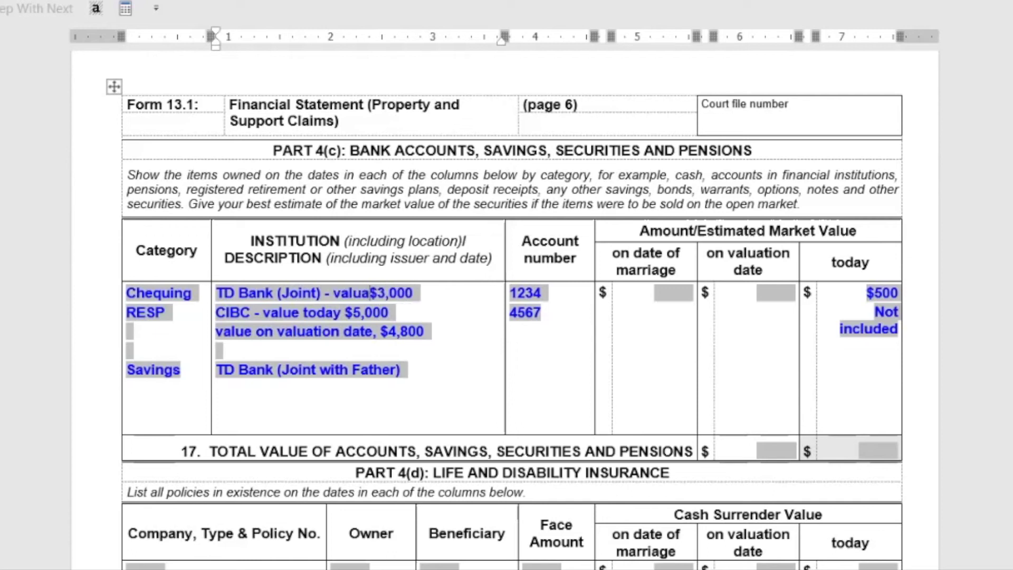
Add a colon after “valuation date” in the TD Bank (Joint) description and enter $1,500 as the chequing account's valuation date amount.
text(:)
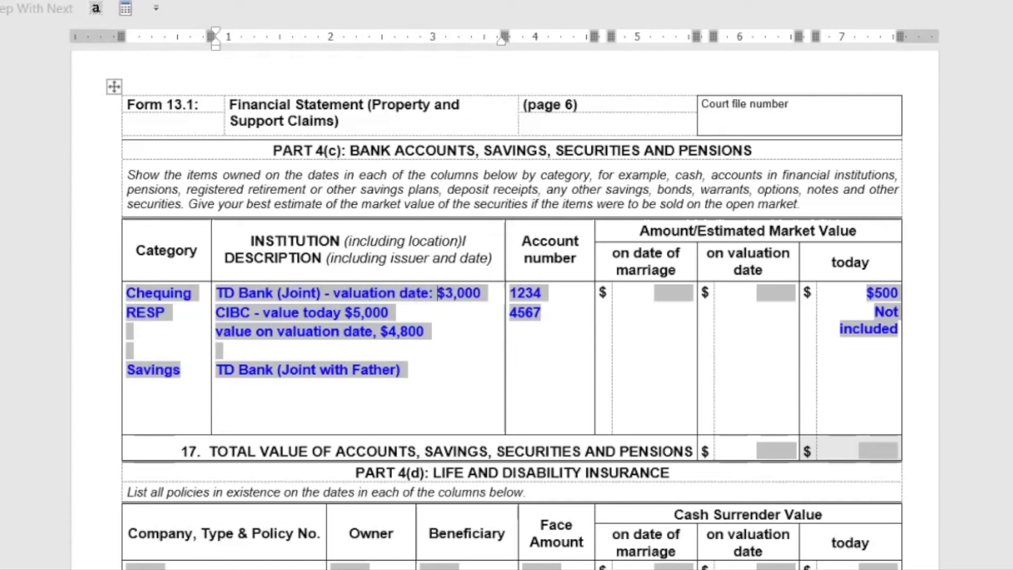
click(763, 290)
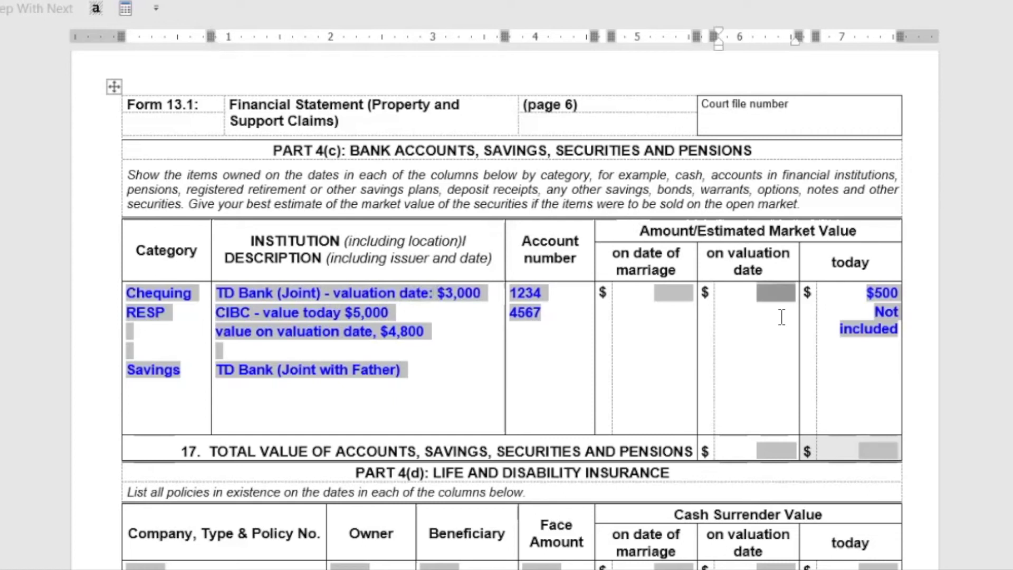
text($1,500)
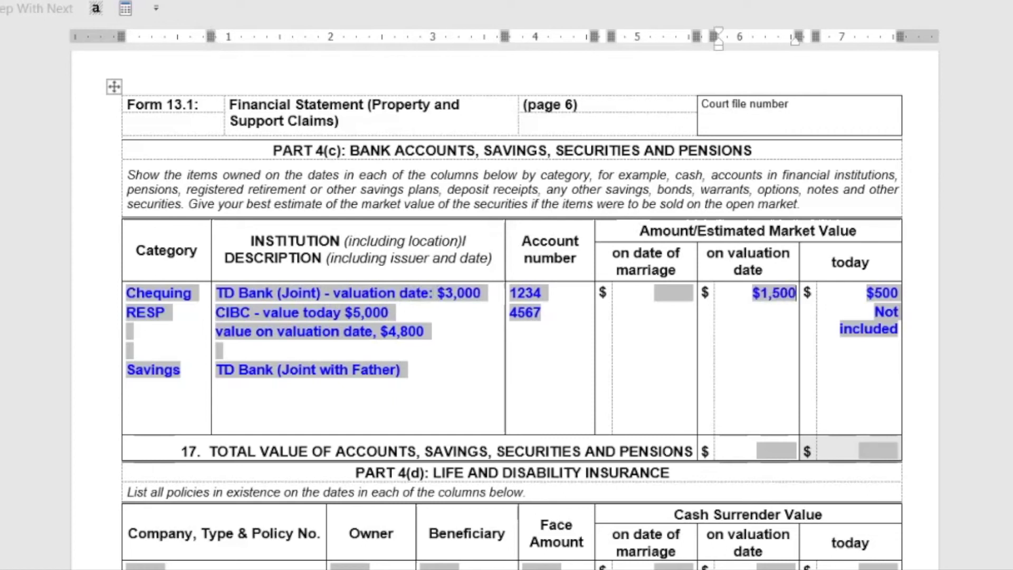
key(Return)
text(One-half)
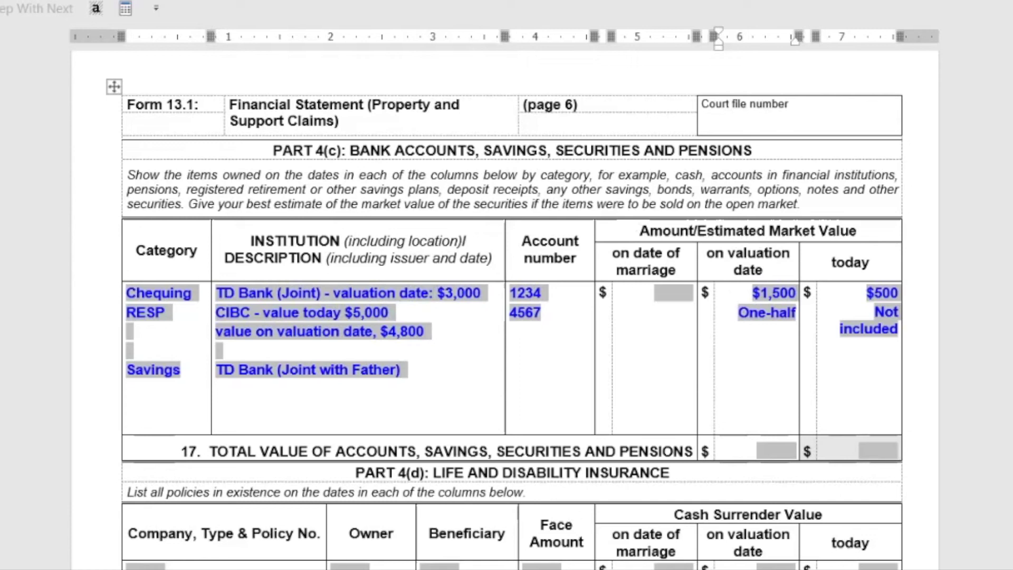
key(BackSpace)
key(BackSpace)
key(BackSpace)
key(BackSpace)
key(BackSpace)
key(BackSpace)
key(BackSpace)
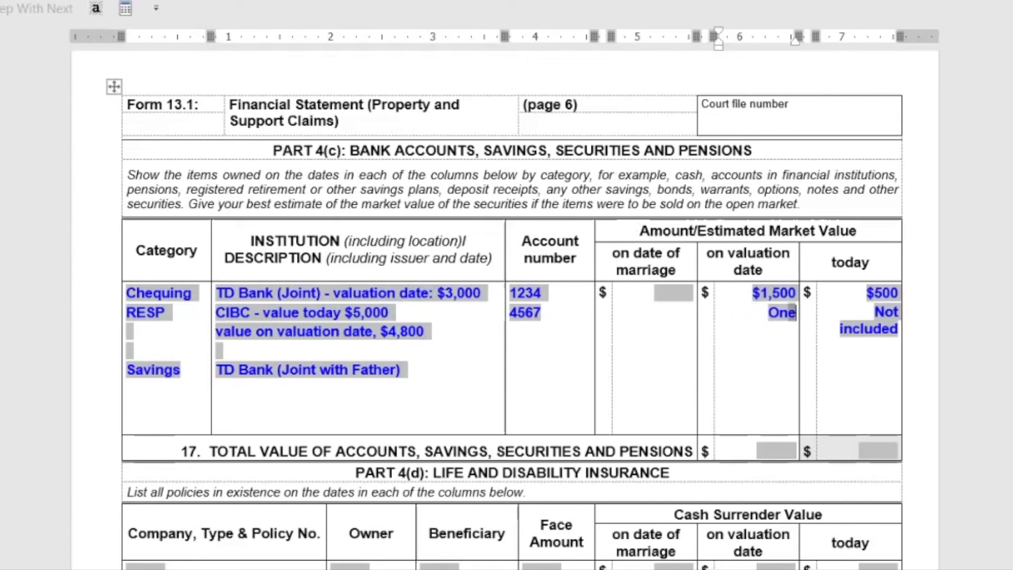
key(BackSpace)
key(BackSpace)
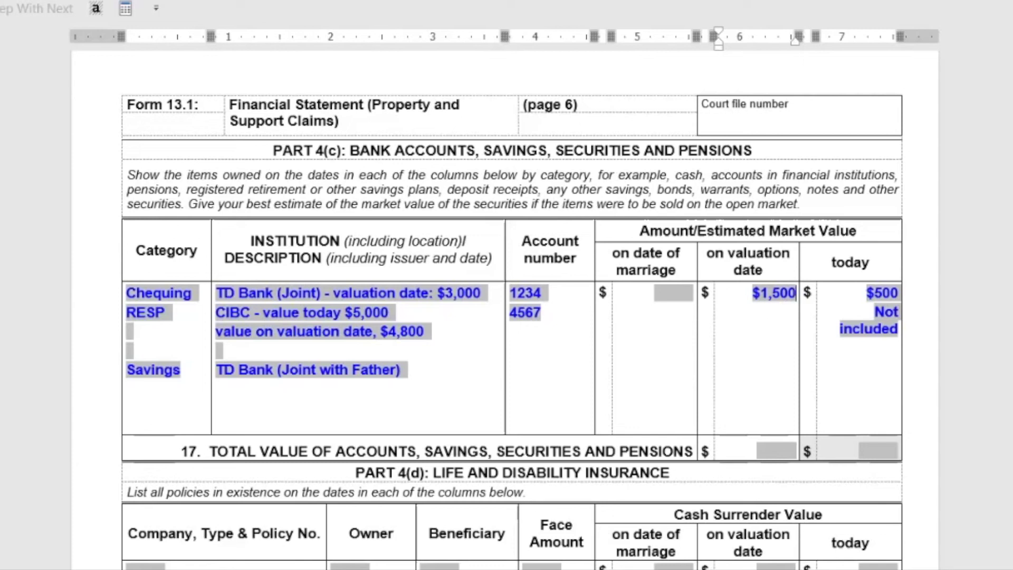
Switch to the APRICOT document in Google Docs and review its categories from the trust accounts back up to the apps list.
key(alt+Tab)
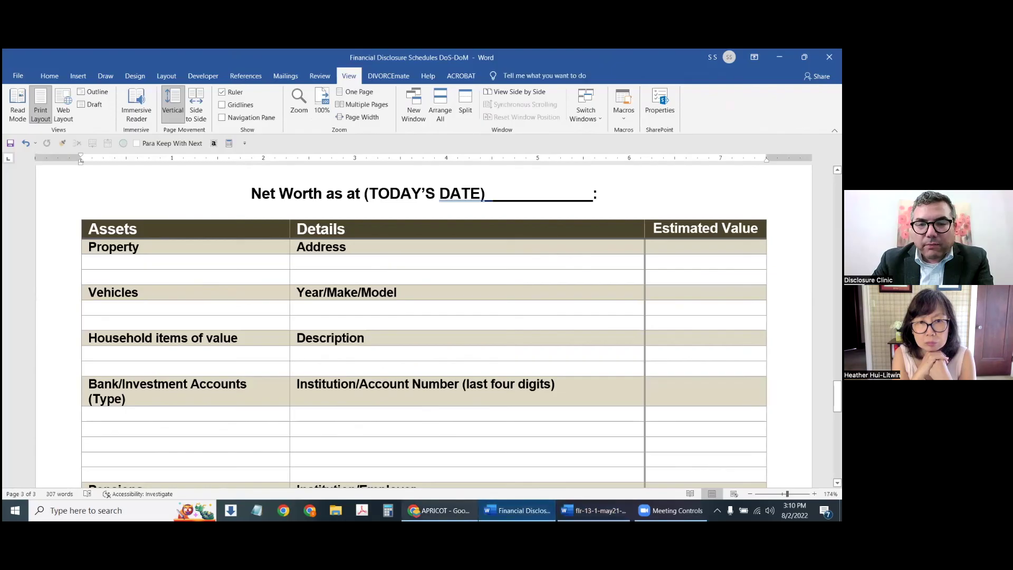
key(alt+Tab)
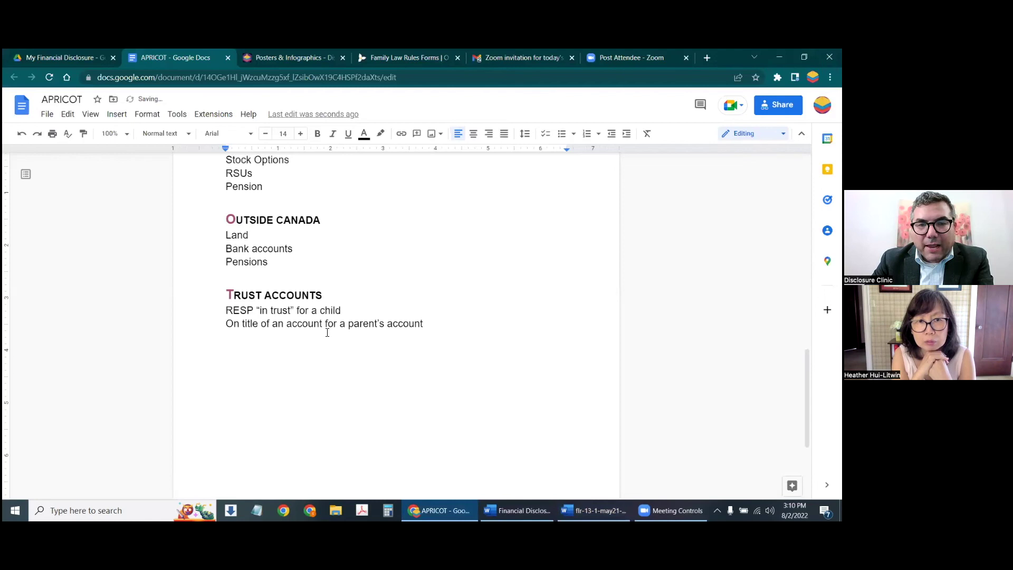
scroll(327, 333, up, 10)
scroll(327, 332, down, 3)
scroll(419, 332, up, 2)
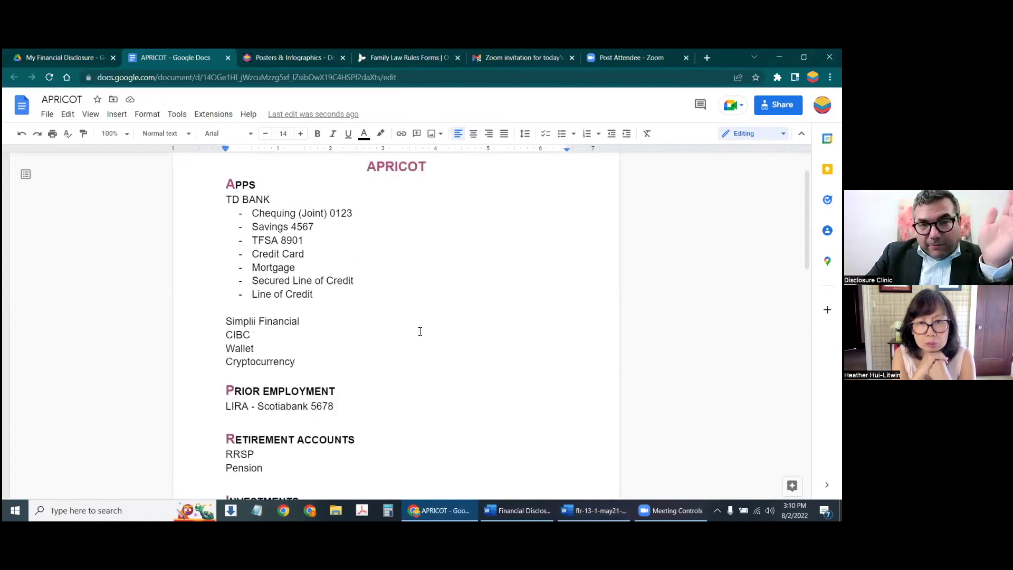
scroll(475, 401, down, 2)
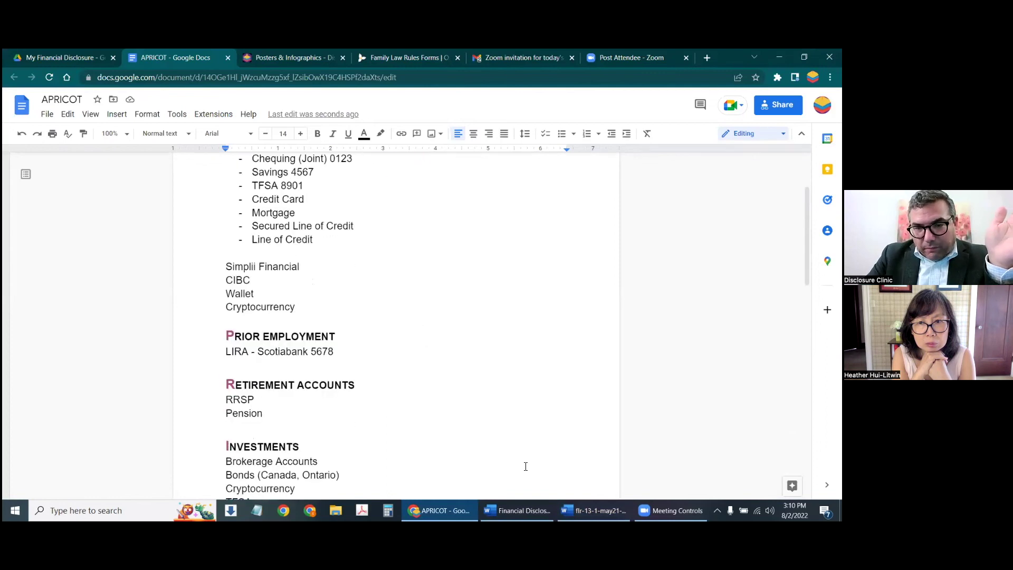
scroll(525, 466, up, 2)
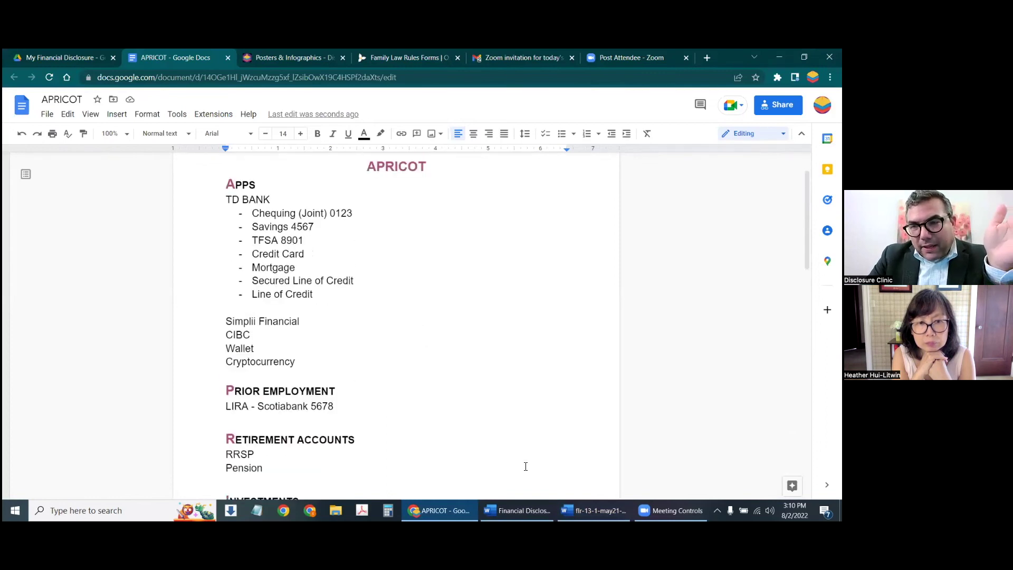
Return to Form 13.1 in Word, add blank lines below the $1,500 valuation amount, and change the Savings description to “Joint with My Father”.
mouse_move(576, 505)
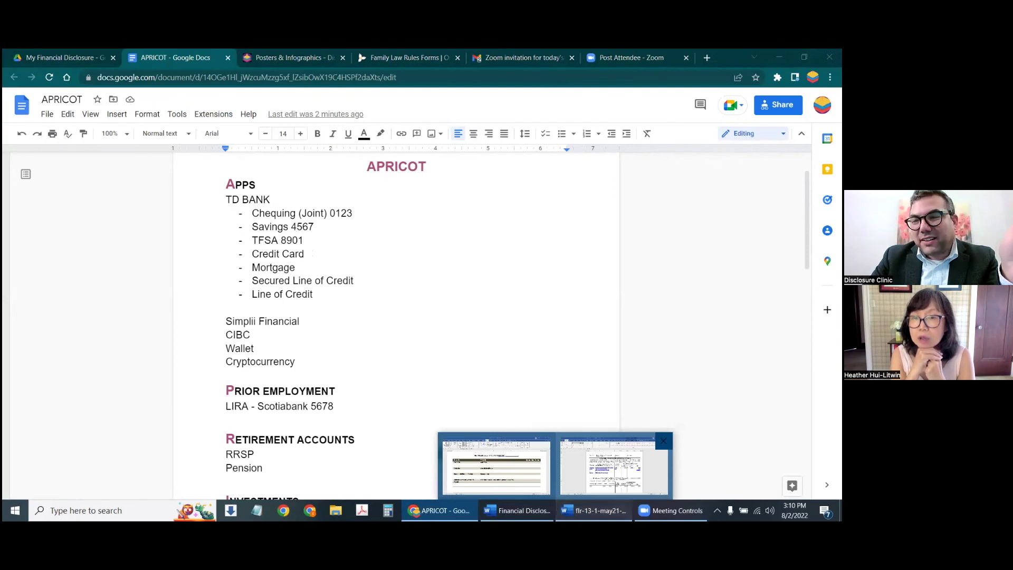
click(613, 467)
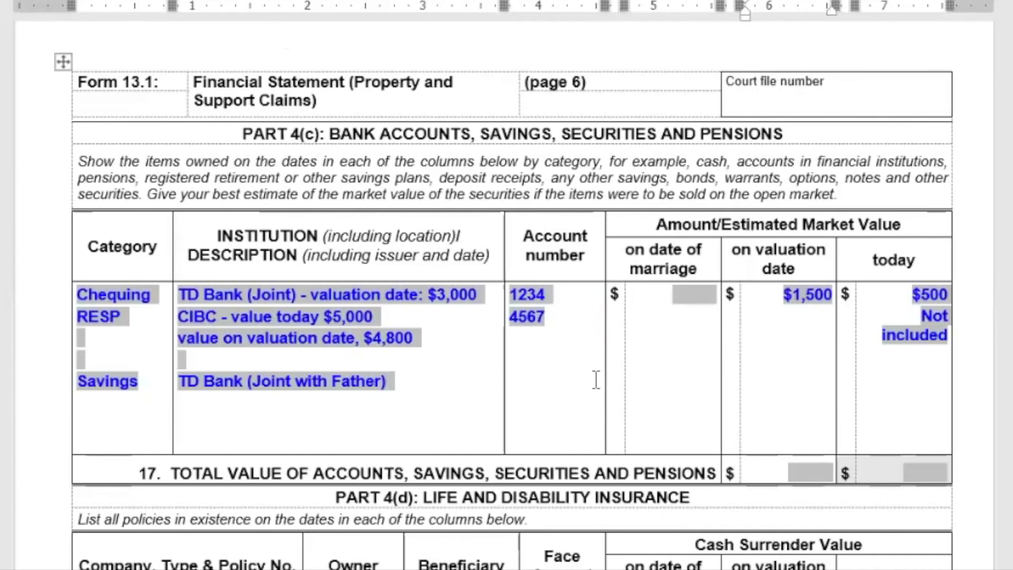
key(Return)
key(Return)
key(Return)
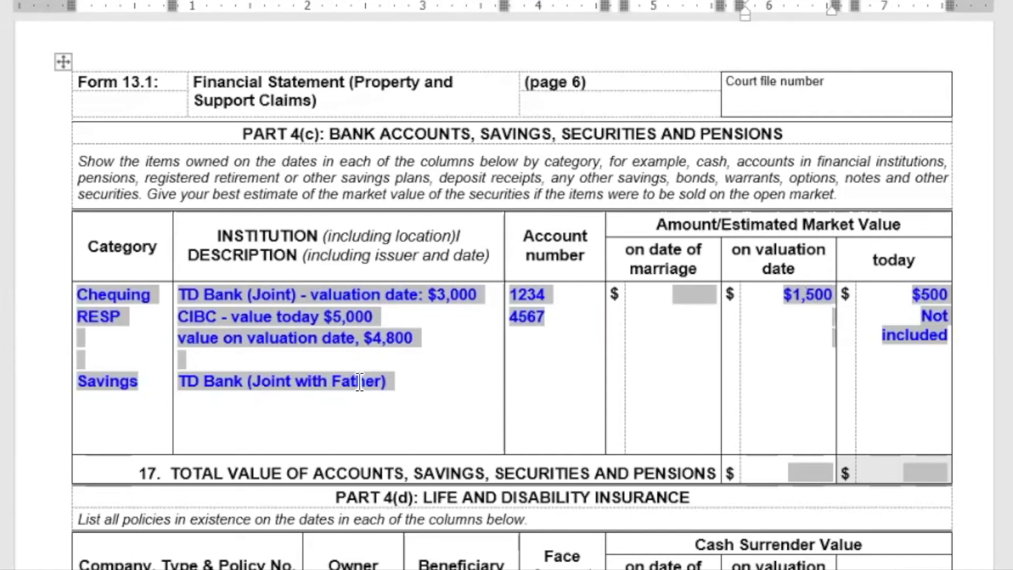
click(334, 381)
text(My)
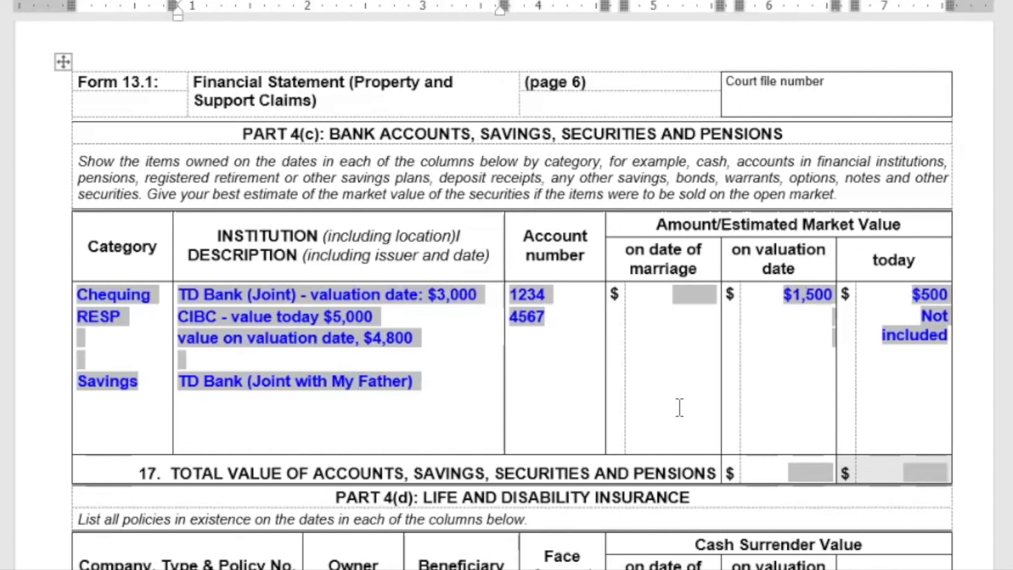
Enter “N/A” in the valuation date column, lined up with the Savings account.
click(832, 339)
key(Return)
text(N/a)
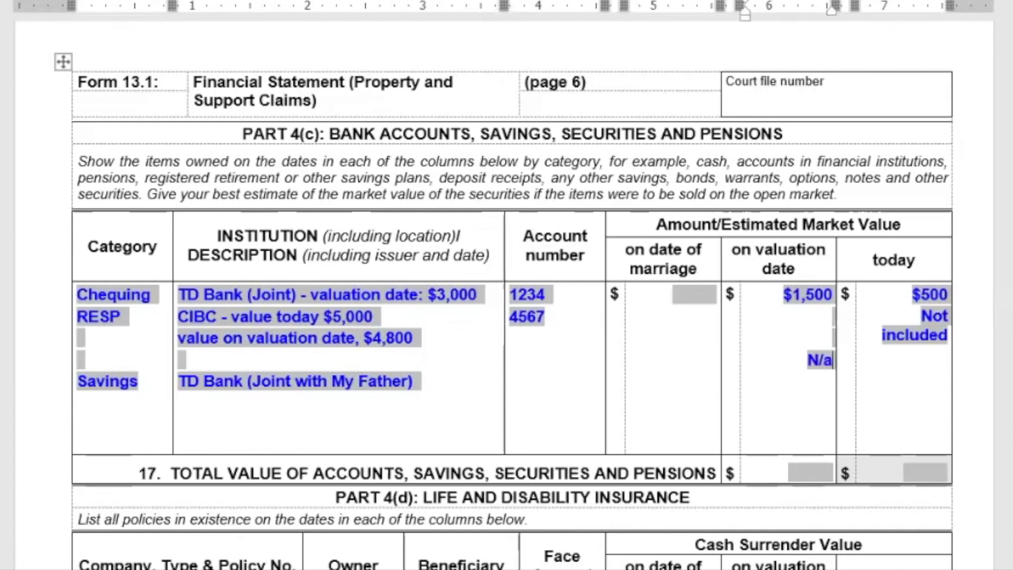
key(BackSpace)
text(A)
key(Left)
key(Left)
key(Left)
key(Return)
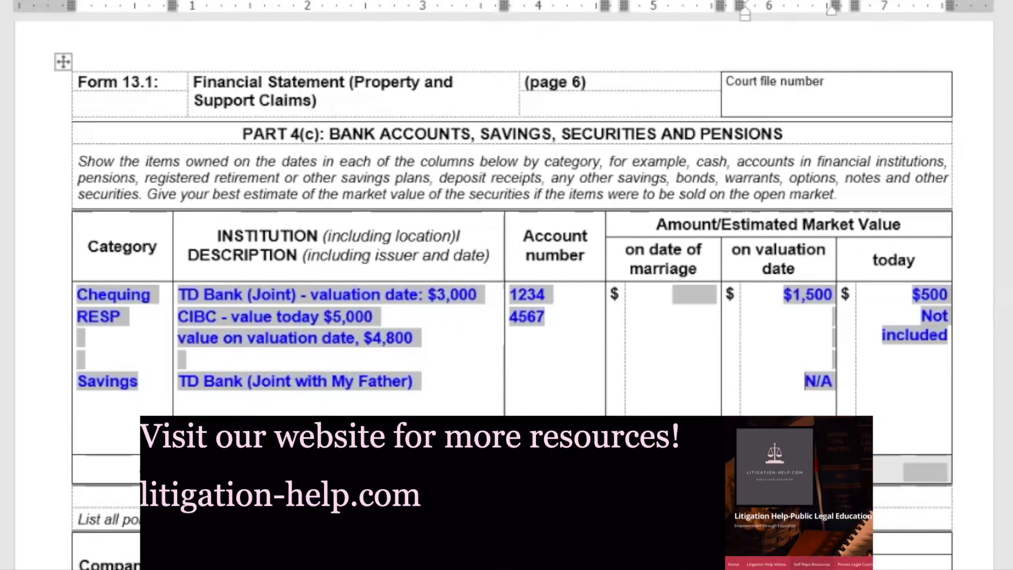
Enter “Not included” in the today column for the Savings account, leaving a blank line below the RESP entry.
click(926, 337)
key(End)
key(Return)
key(Return)
text(Not included)
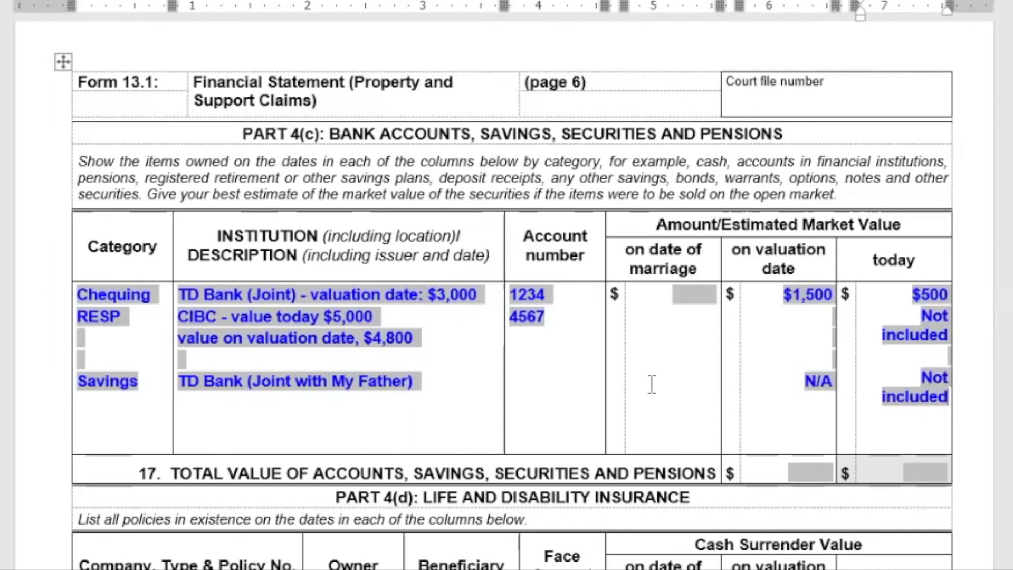
Extend the Savings description “TD Bank (Joint with My Father)” with a comma and the amount $6,000.
click(447, 386)
text(, $4,80)
key(BackSpace)
key(BackSpace)
key(BackSpace)
key(BackSpace)
text($6,0)
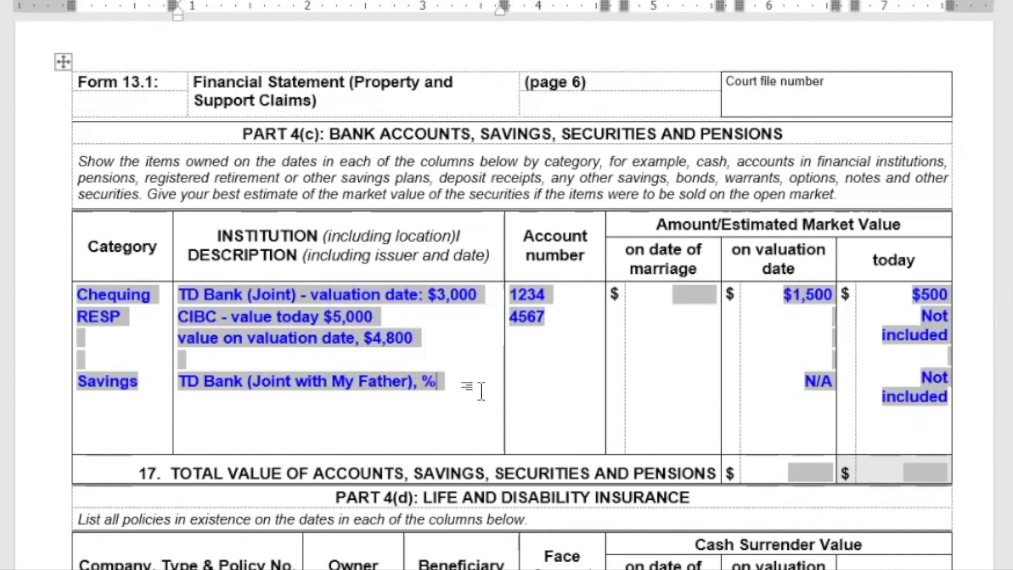
text(00)
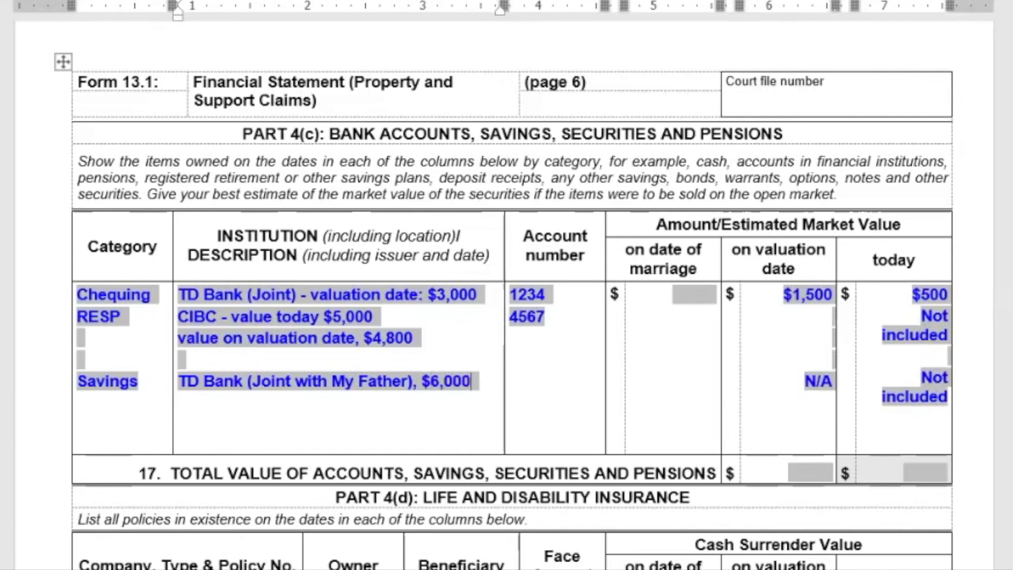
Enter the last four digits of the Savings account in the Account number column, lined up with the Savings entry.
key(Tab)
key(Right)
key(Return)
key(Return)
key(Return)
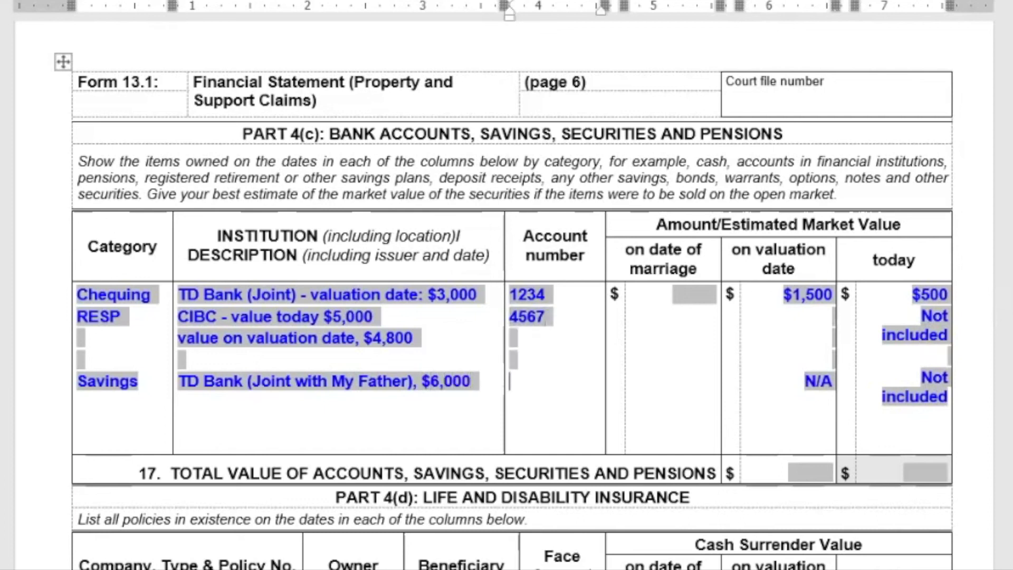
text(9012)
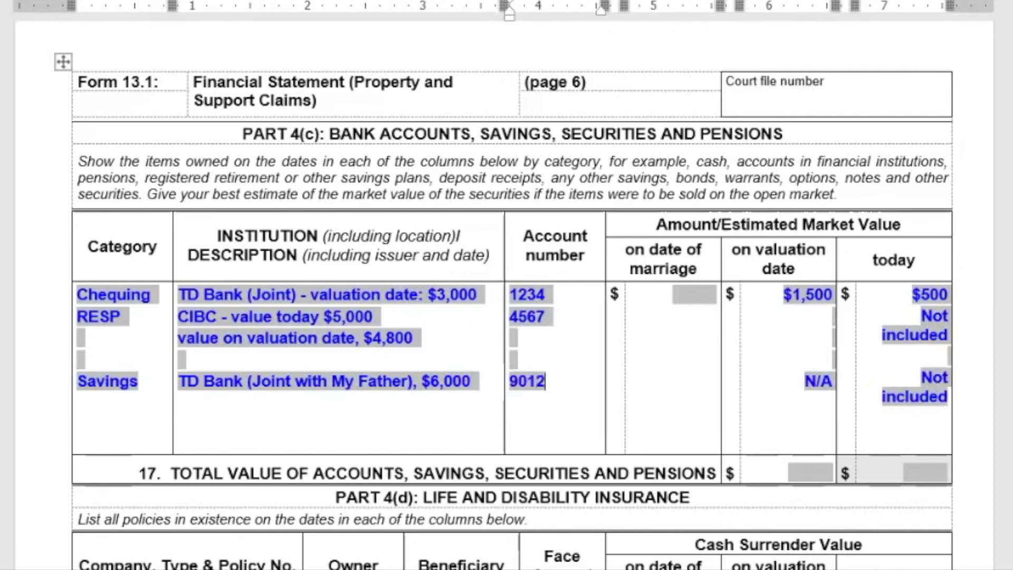